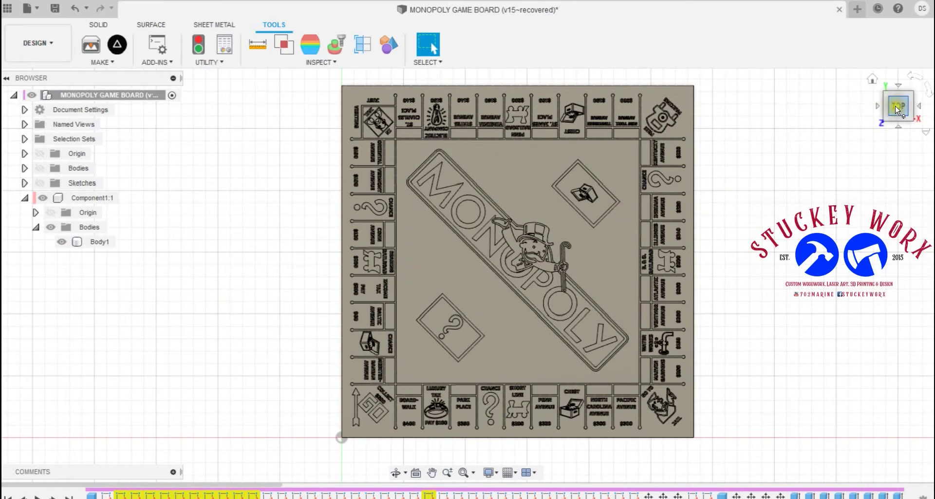
Orbit and zoom the board between tilted and top-down views to inspect it.
click(902, 114)
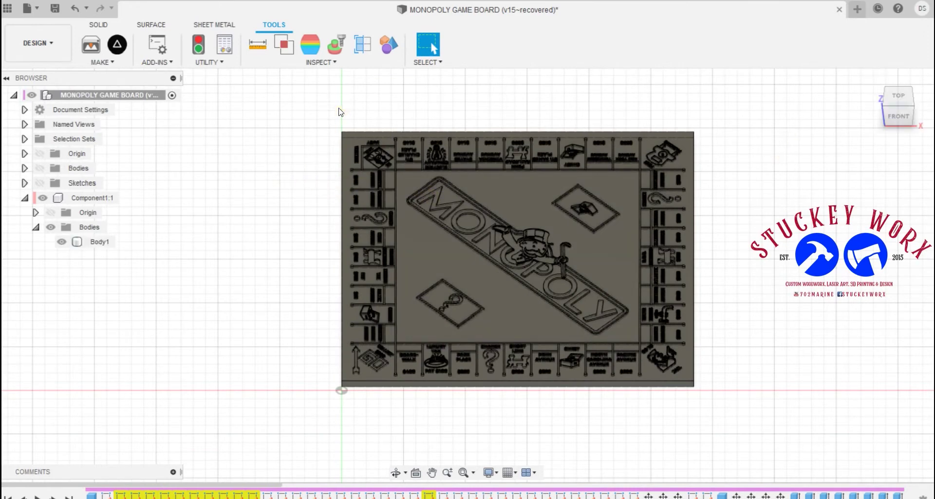
scroll(340, 112, up, 2)
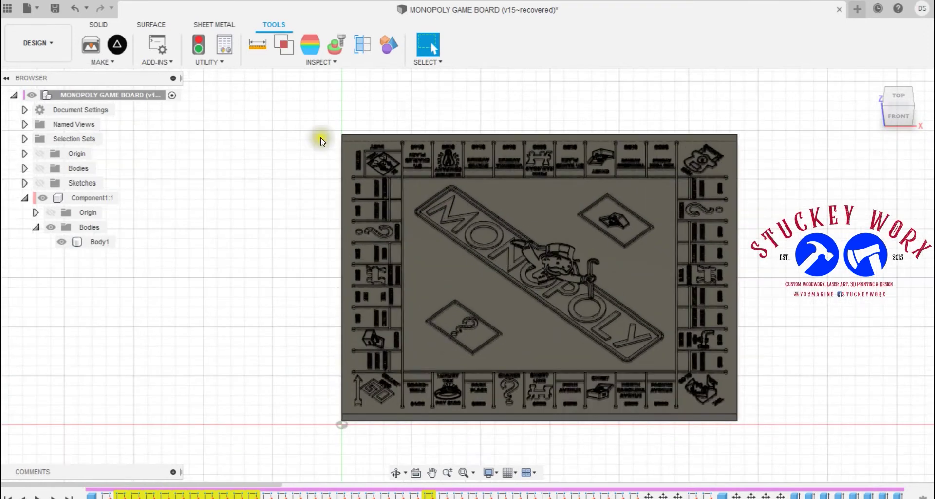
mouse_move(466, 274)
shift+middle_down()
mouse_move(470, 312)
mouse_move(492, 355)
shift+middle_up()
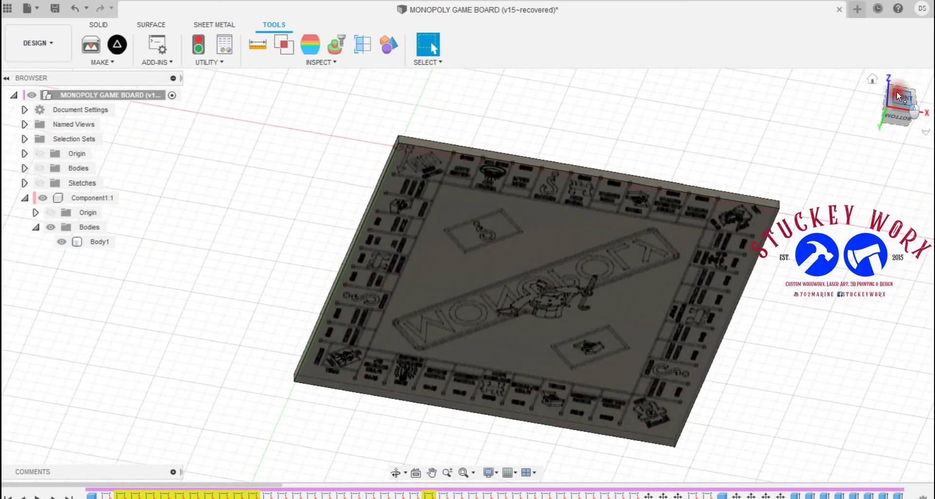
click(896, 91)
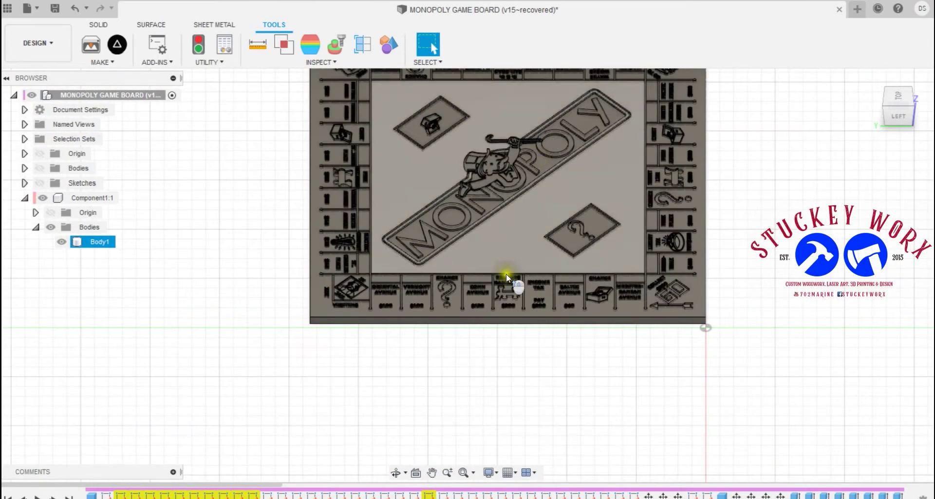
scroll(507, 276, up, 10)
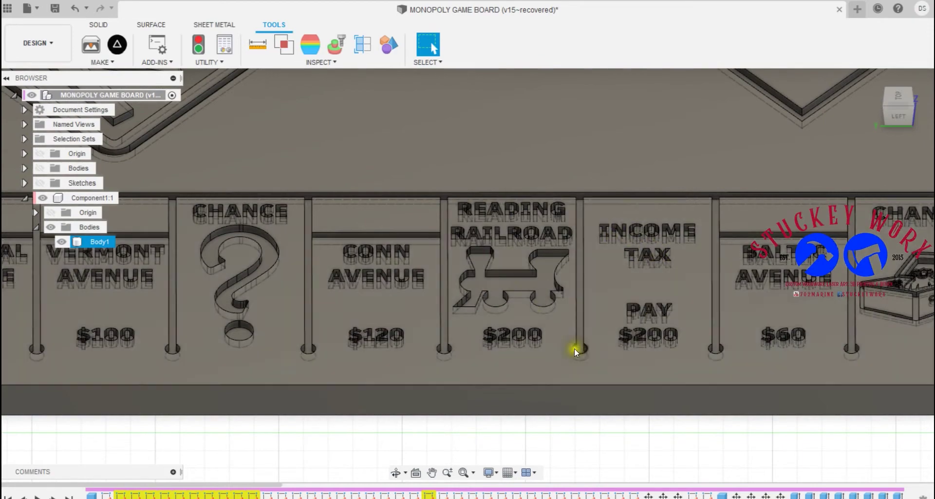
scroll(578, 331, down, 6)
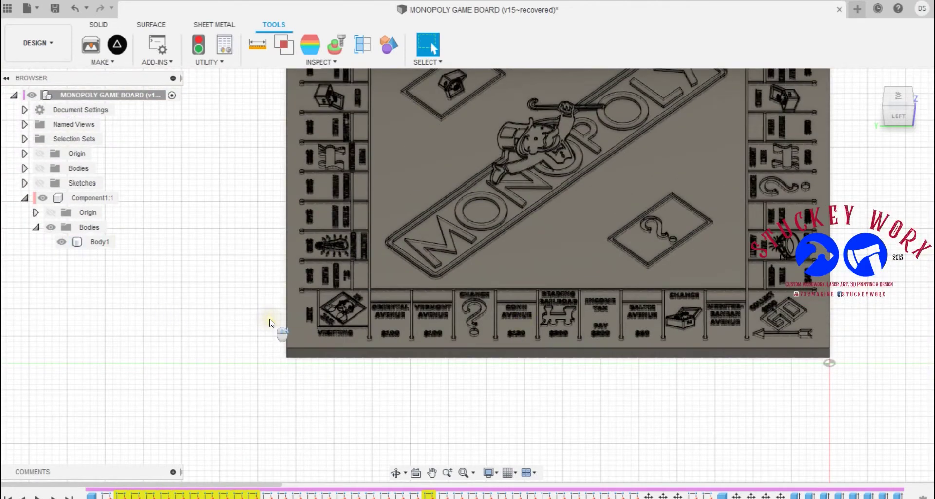
scroll(312, 331, up, 6)
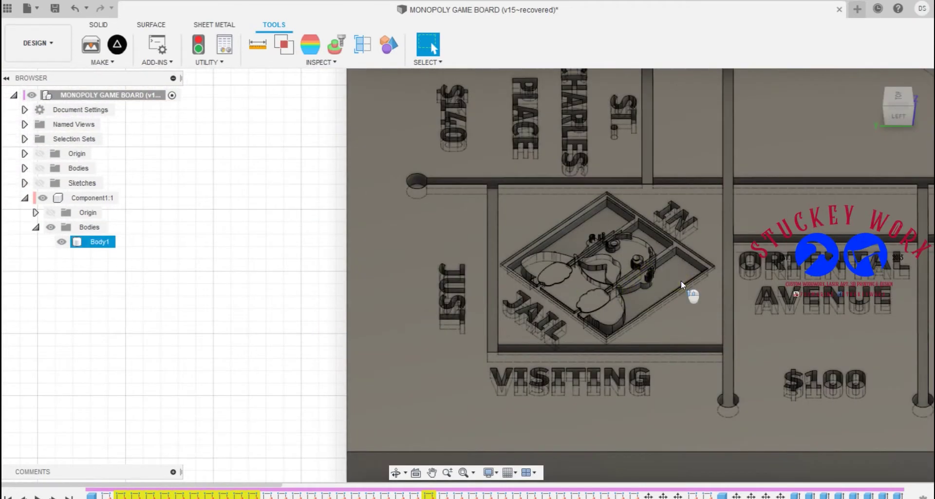
scroll(681, 279, down, 5)
scroll(495, 253, down, 8)
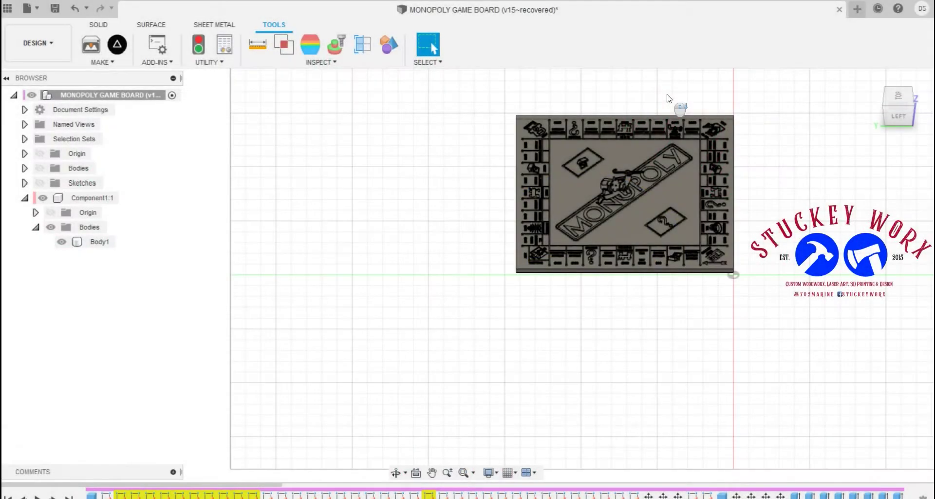
scroll(667, 97, up, 3)
Select the board's body and its large centre face, then clear the selection.
click(574, 195)
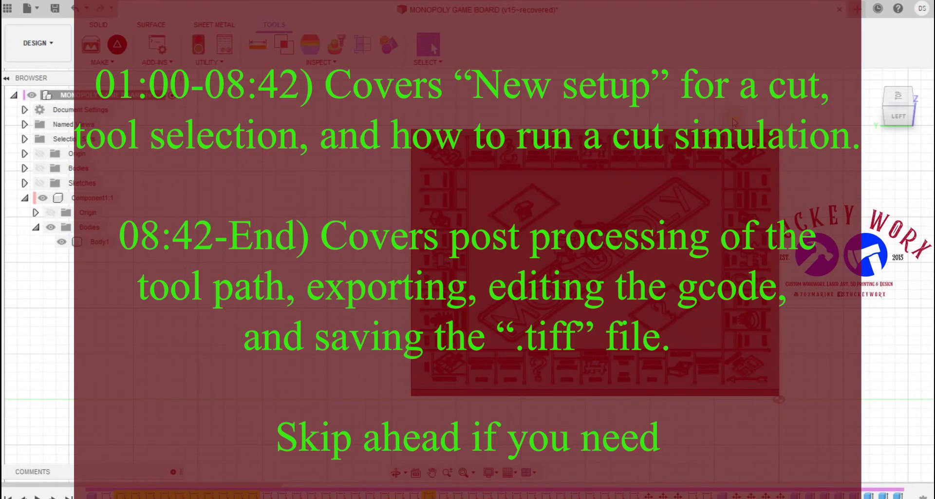
scroll(735, 121, up, 3)
click(497, 314)
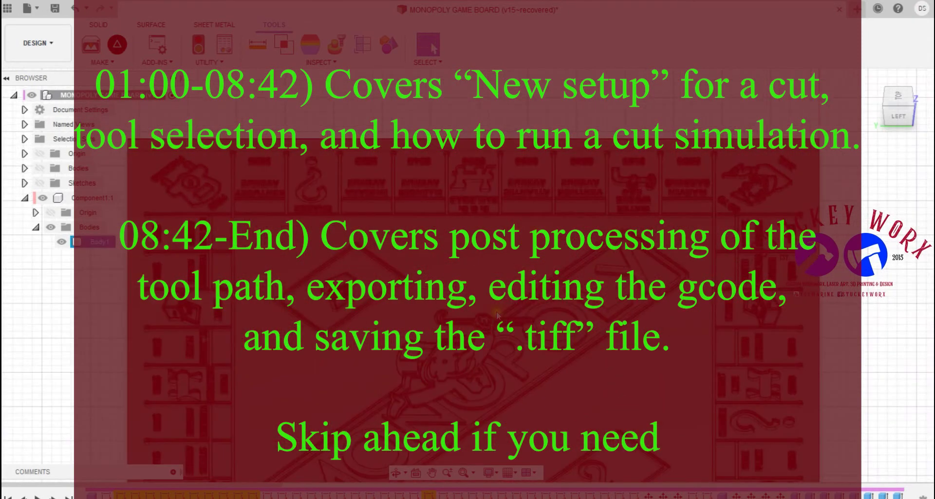
scroll(497, 315, down, 2)
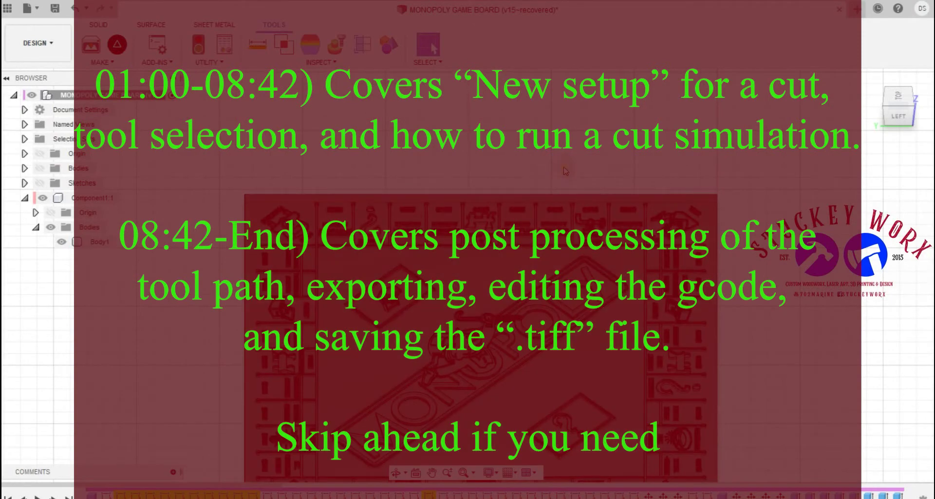
click(478, 291)
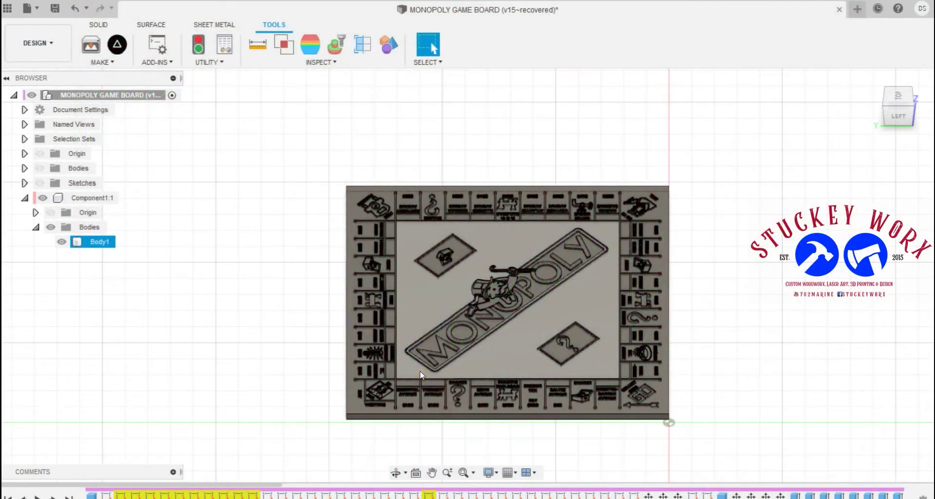
click(719, 465)
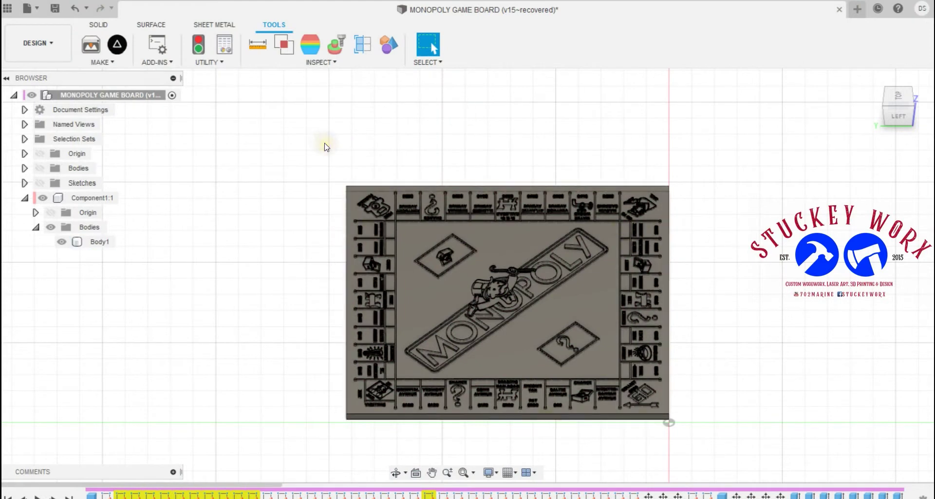
click(633, 360)
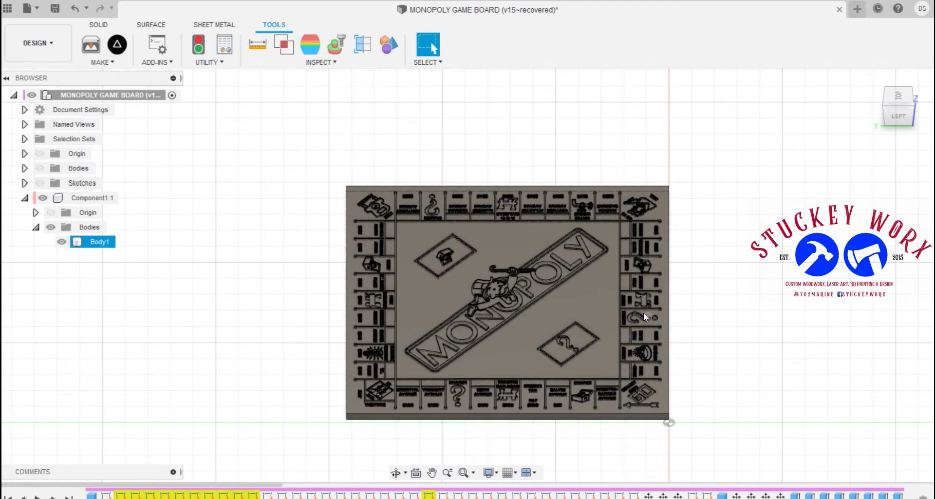
click(487, 357)
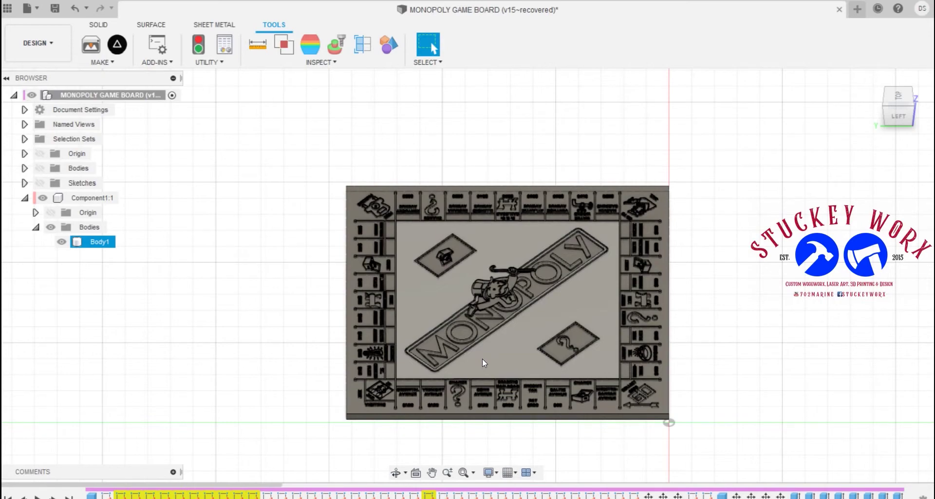
click(364, 374)
Pick the centre face and a card edge, then return to the top view with nothing selected.
scroll(364, 373, up, 3)
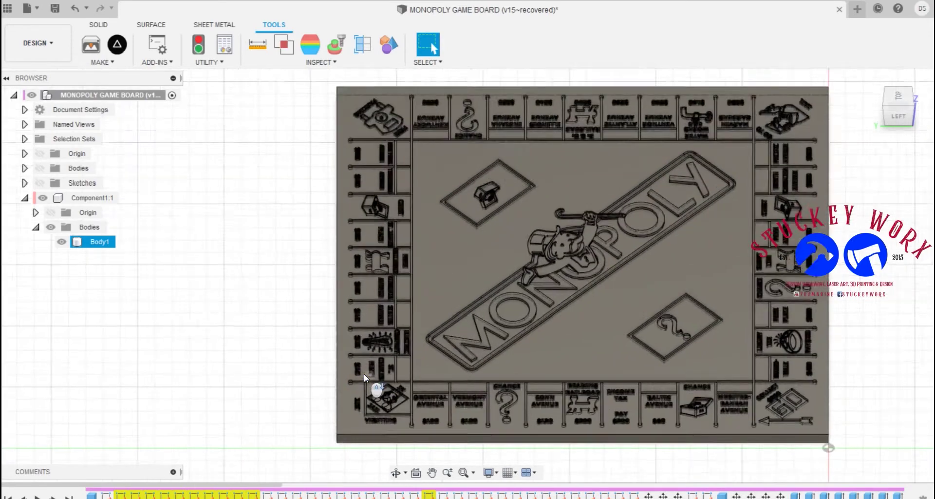
scroll(363, 373, up, 3)
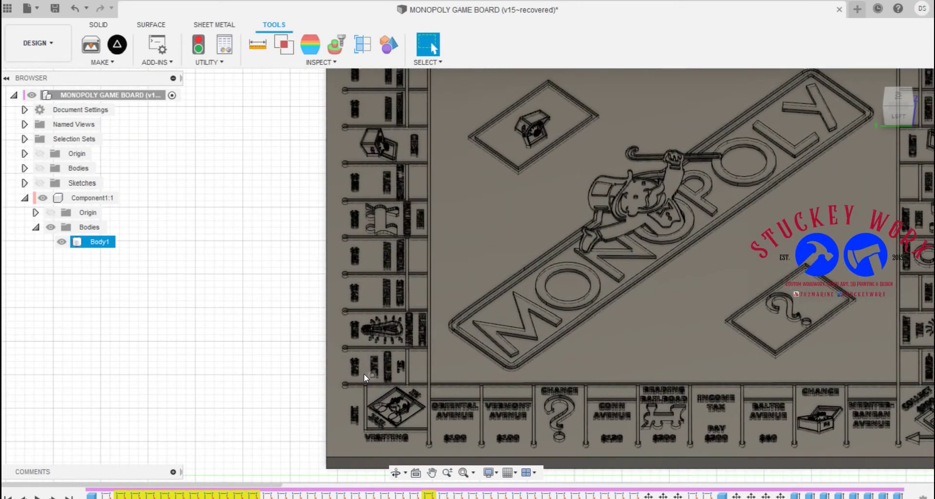
click(520, 272)
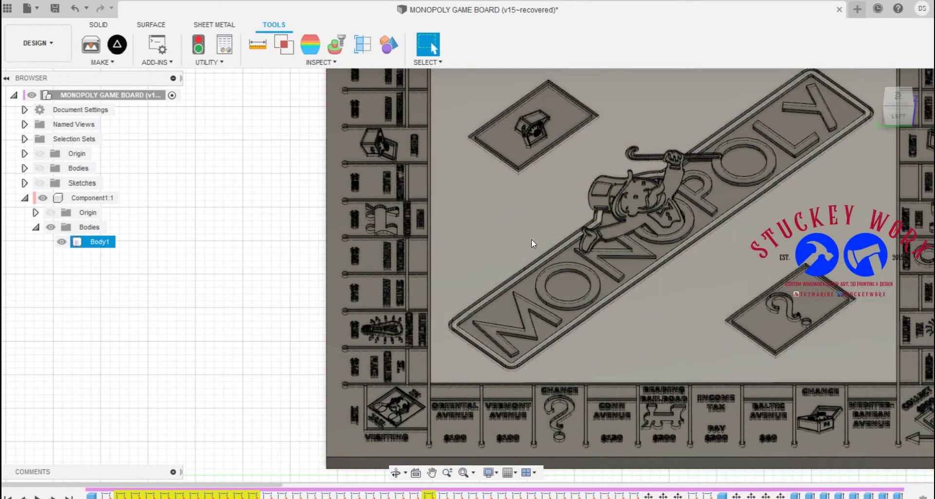
click(494, 161)
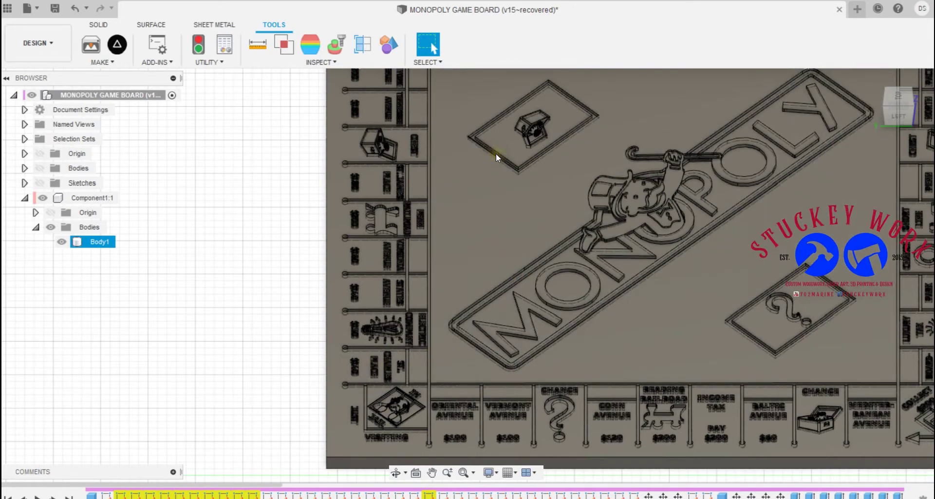
scroll(496, 155, up, 3)
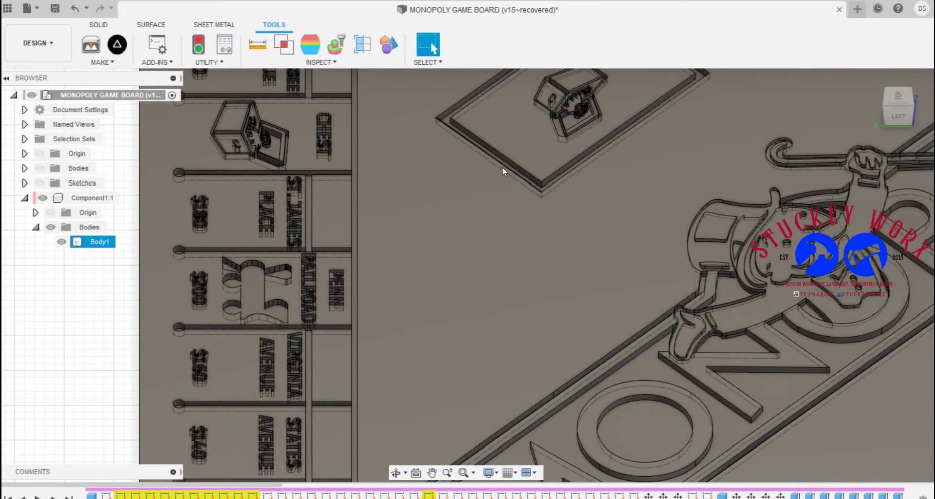
click(493, 175)
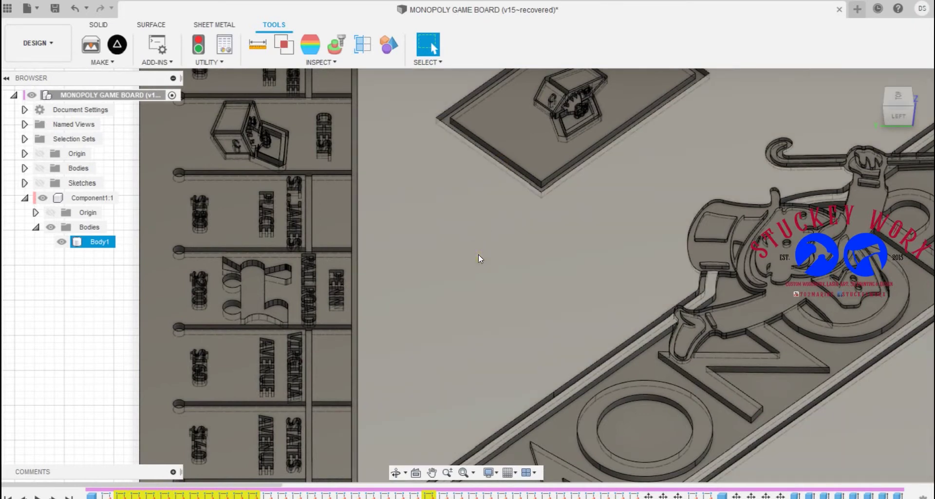
scroll(479, 255, down, 2)
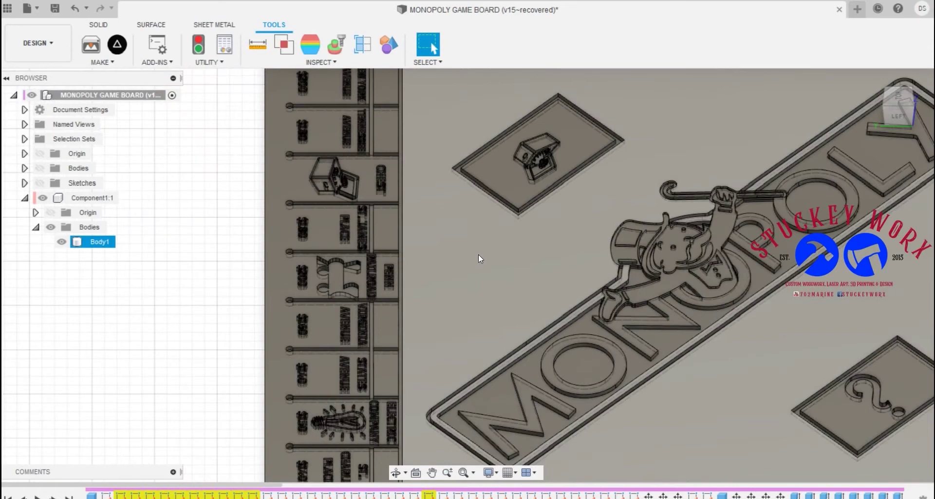
key(F6)
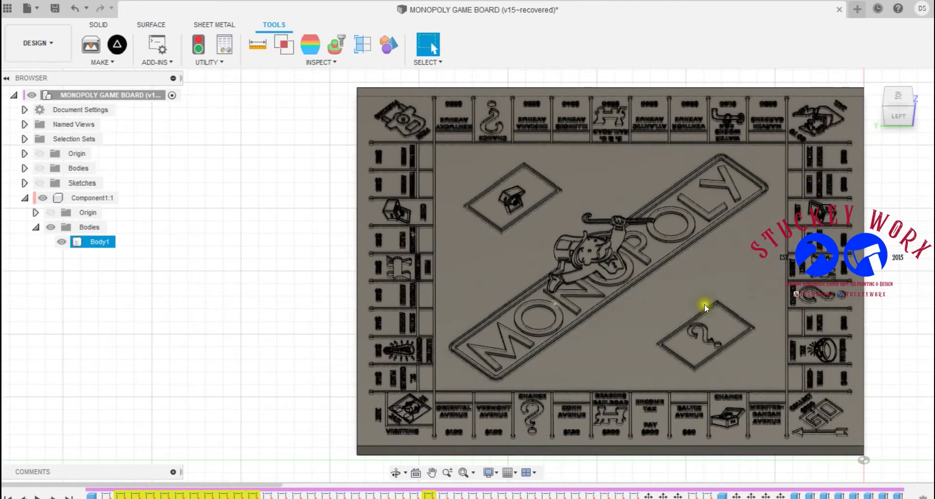
click(201, 256)
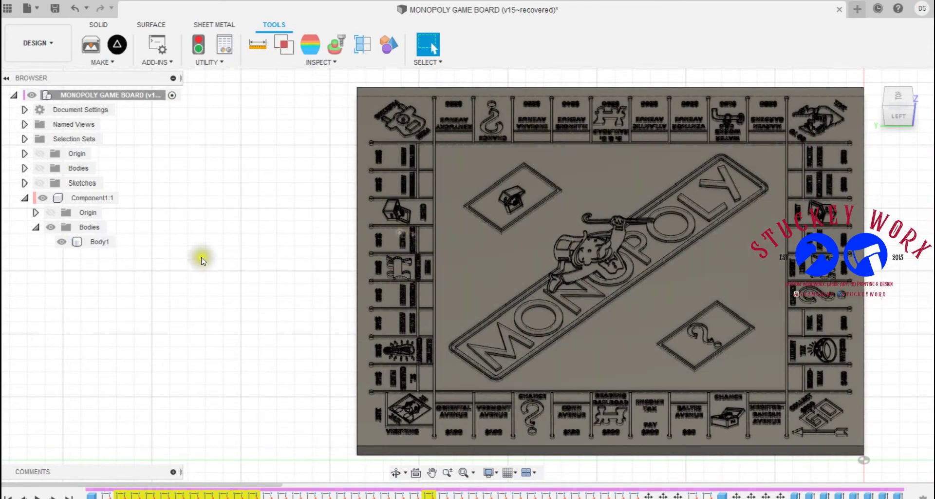
Switch to the Manufacture workspace and orbit the fitted board to see its edges.
click(60, 37)
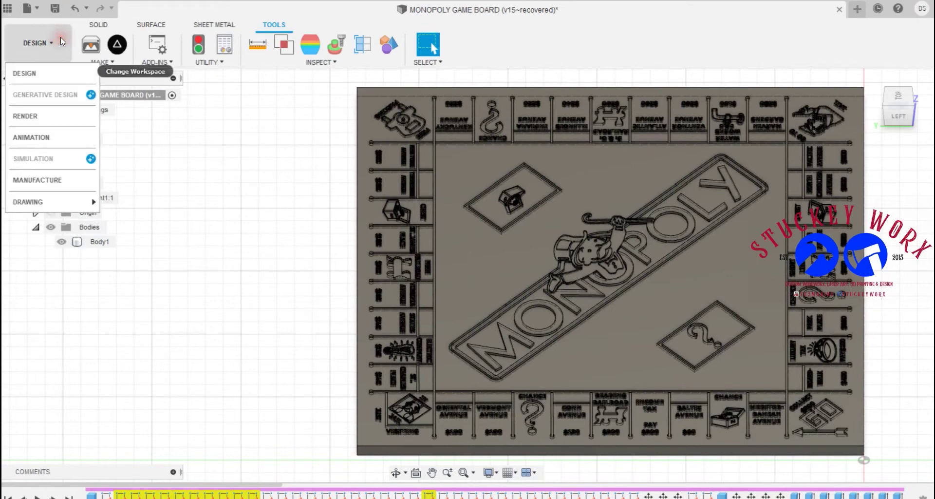
click(40, 180)
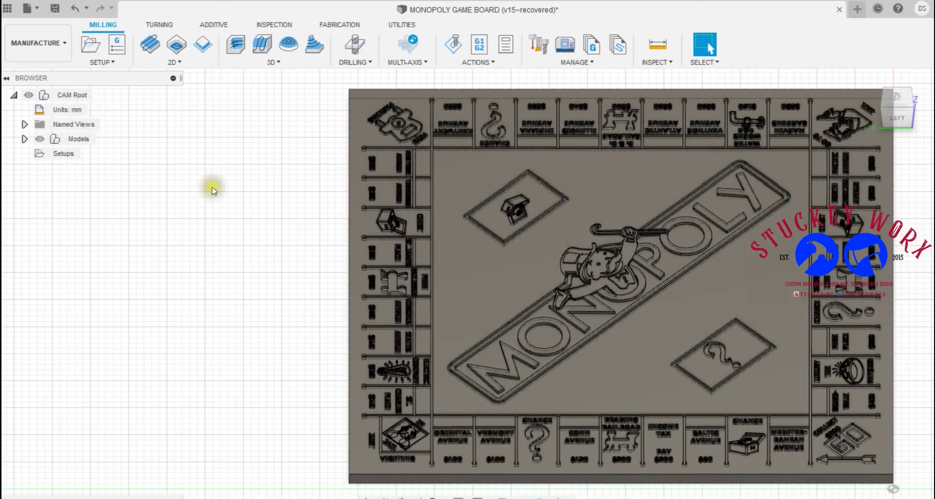
key(F6)
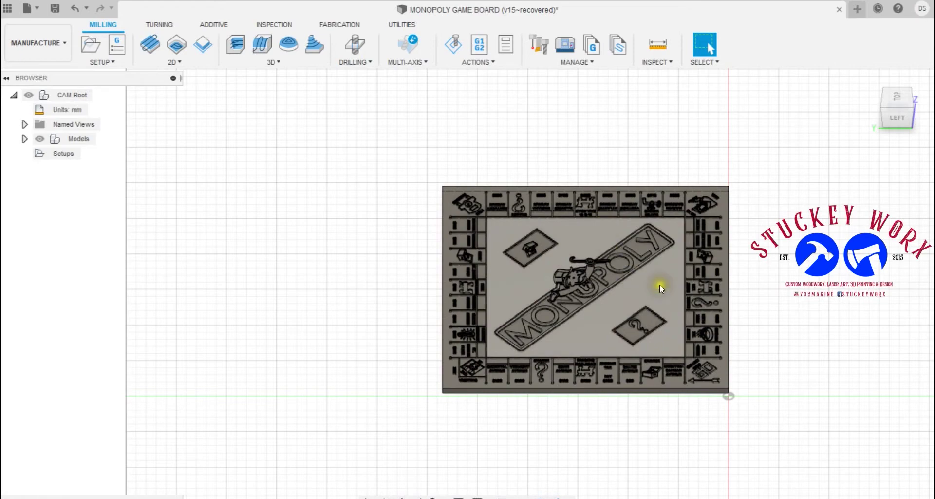
scroll(660, 285, up, 5)
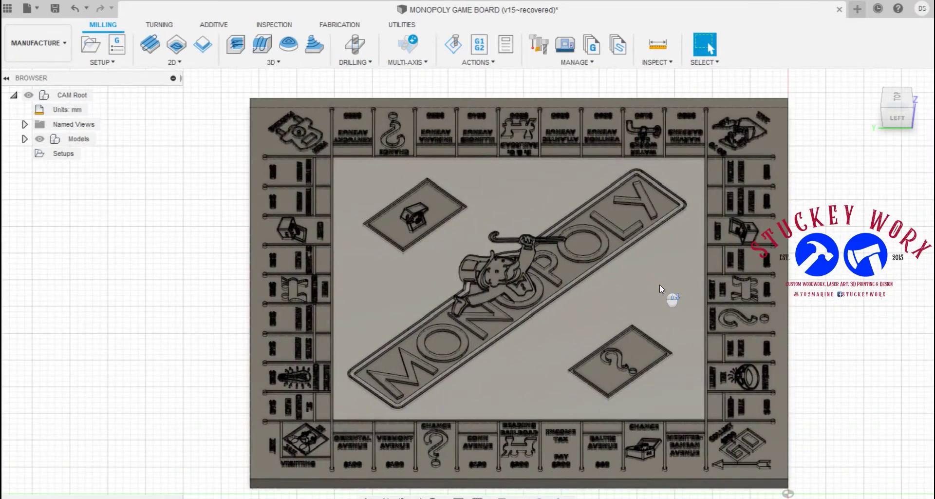
scroll(660, 284, up, 5)
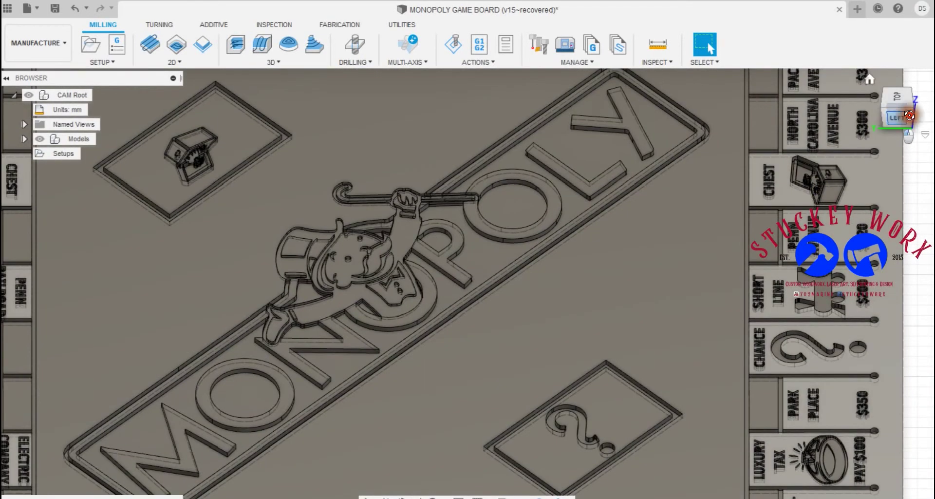
mouse_move(909, 115)
mouse_down()
mouse_move(902, 105)
mouse_move(837, 118)
mouse_move(850, 115)
mouse_up()
scroll(522, 198, down, 5)
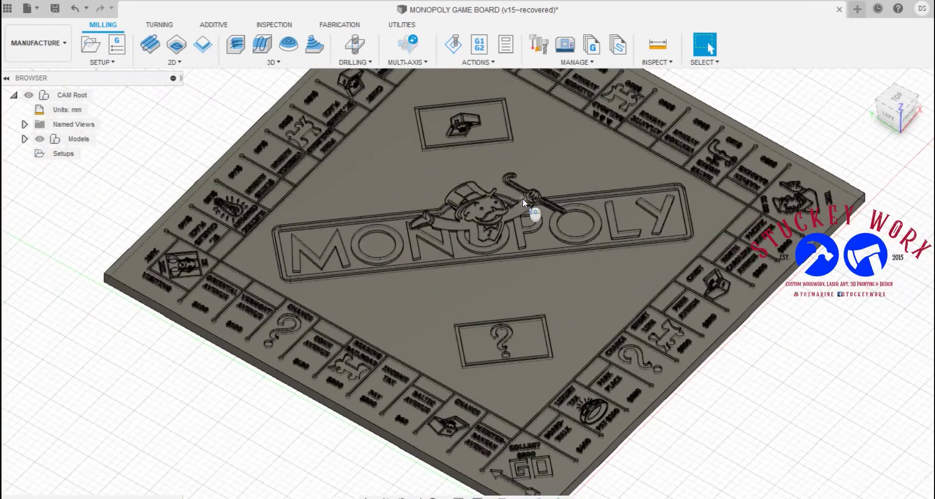
scroll(522, 198, down, 3)
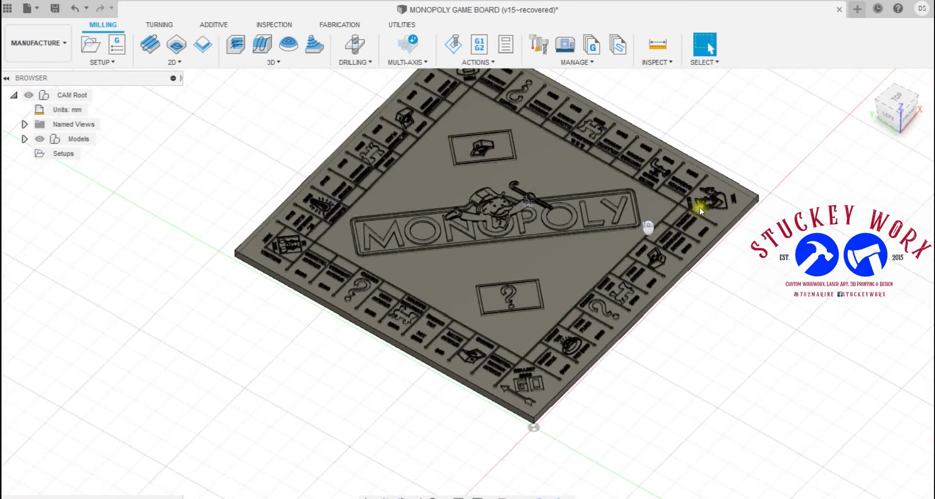
View the board from the flat left side, zoomed in, then return to the face-on view.
click(889, 107)
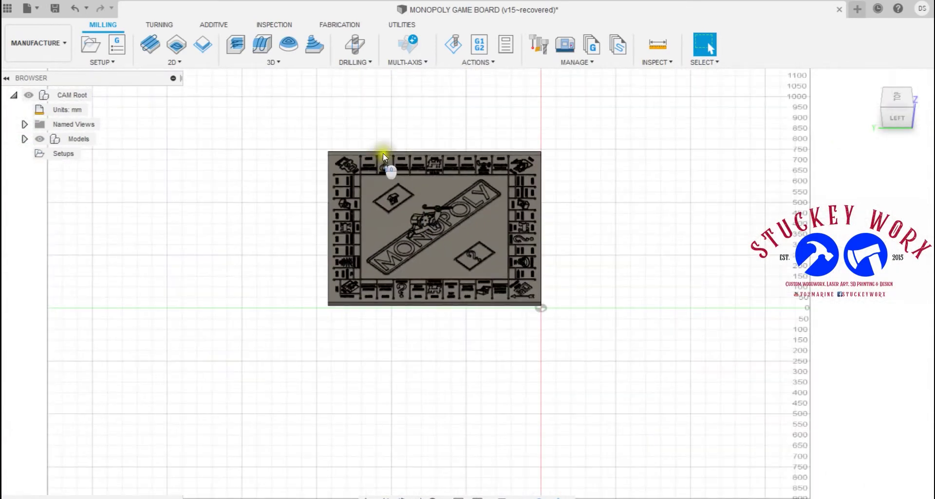
scroll(383, 153, up, 5)
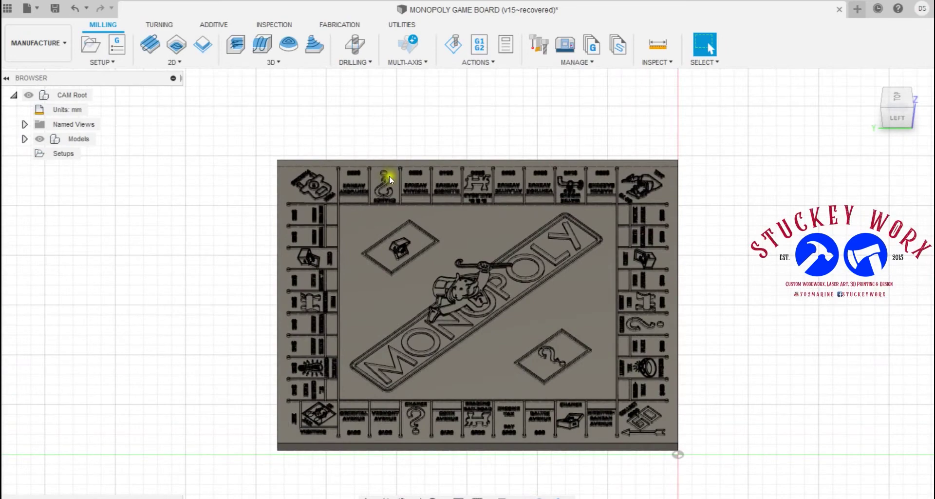
scroll(437, 358, up, 3)
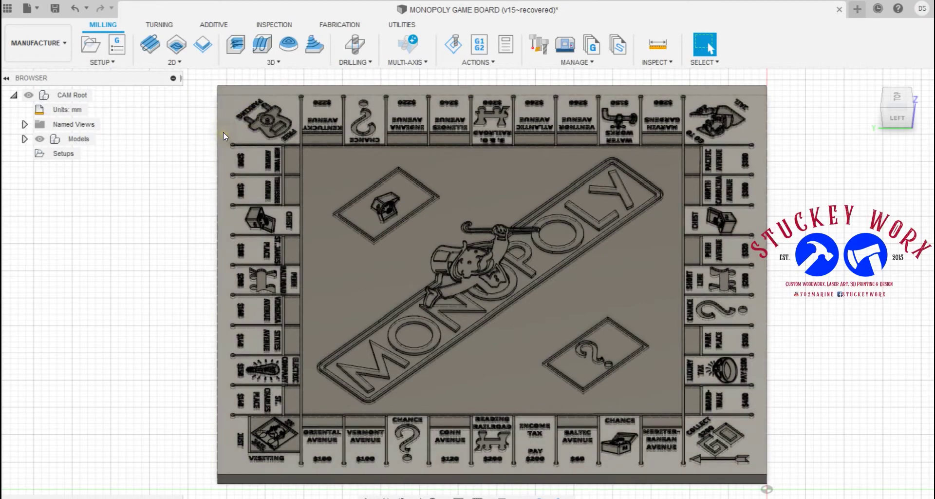
mouse_move(467, 290)
shift+middle_down()
mouse_move(438, 311)
mouse_move(780, 161)
mouse_move(873, 133)
mouse_move(890, 109)
shift+middle_up()
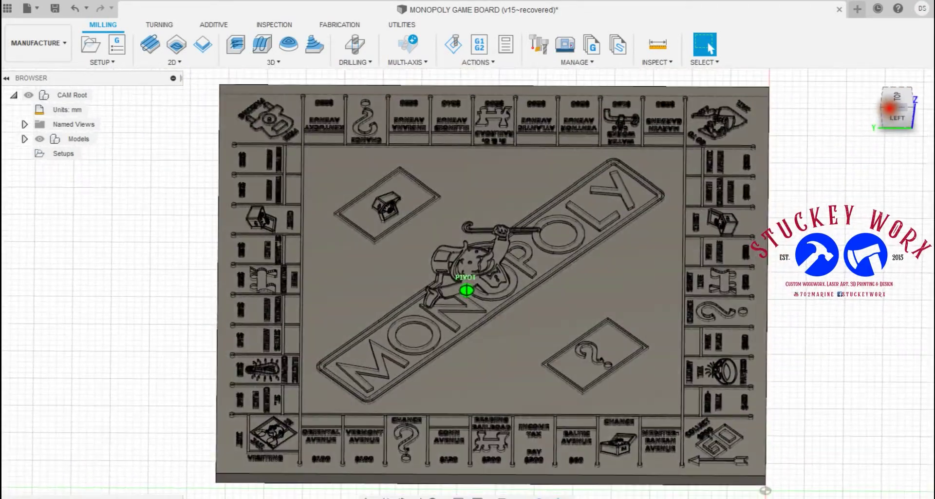
click(889, 109)
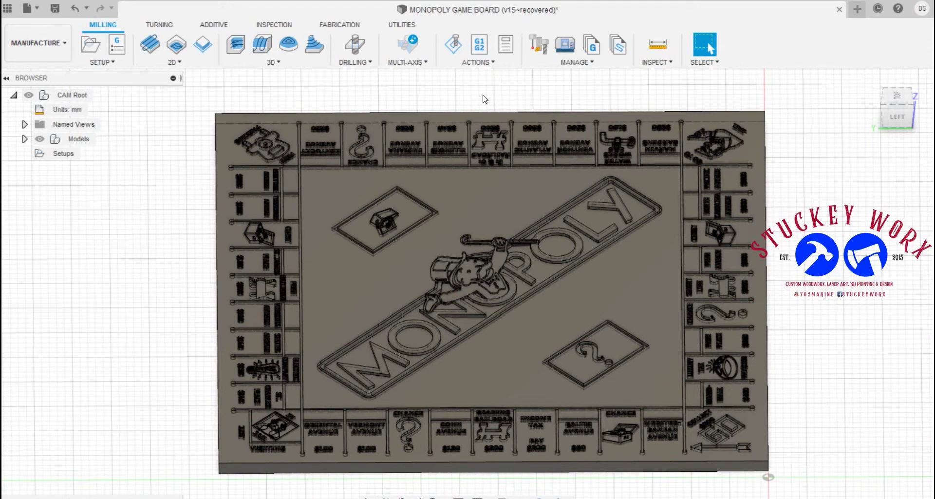
click(480, 114)
Create a new setup with Relative size box stock and 0 mm side and top offsets.
click(110, 63)
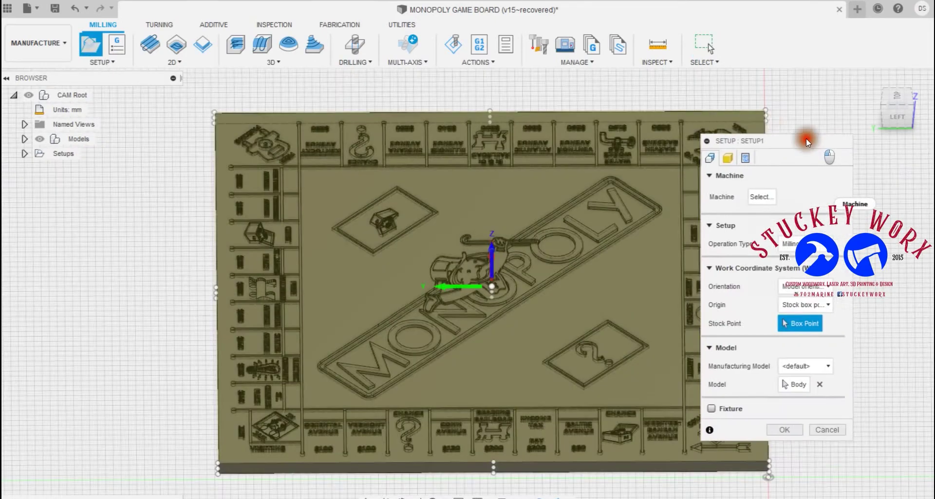
drag(805, 140, 770, 128)
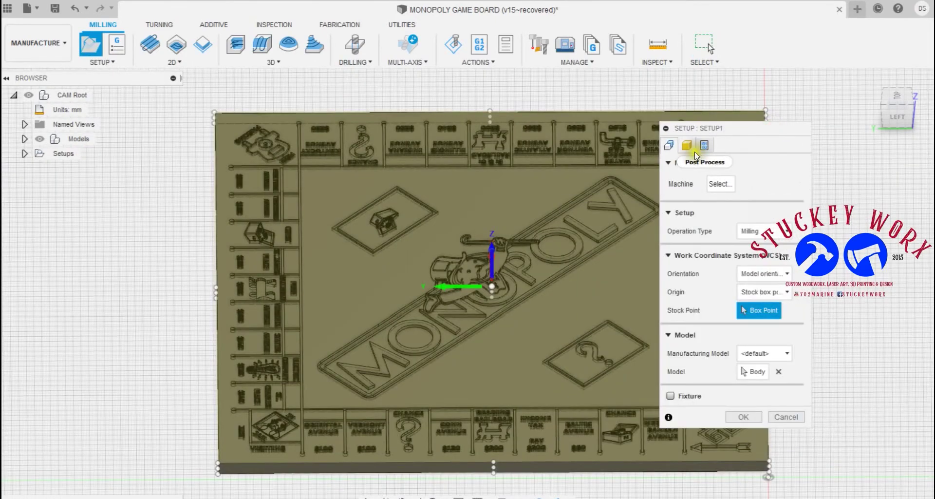
click(687, 147)
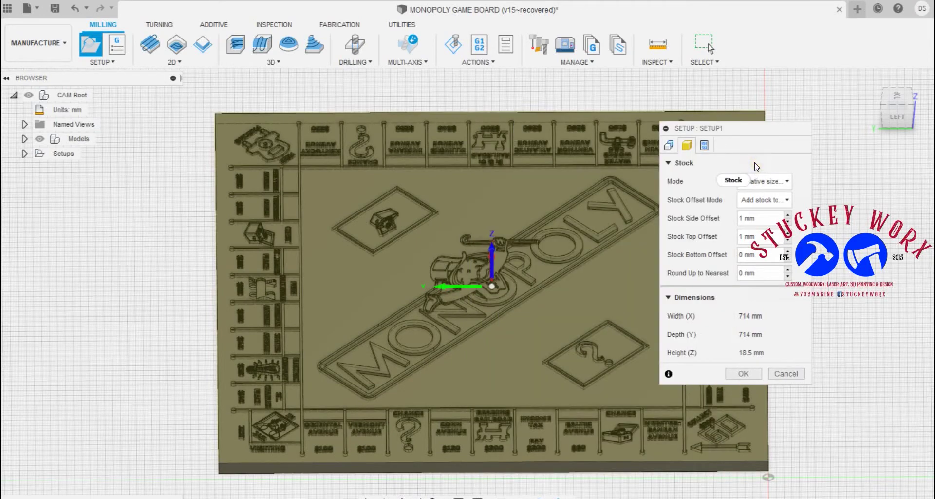
mouse_move(756, 167)
click(763, 179)
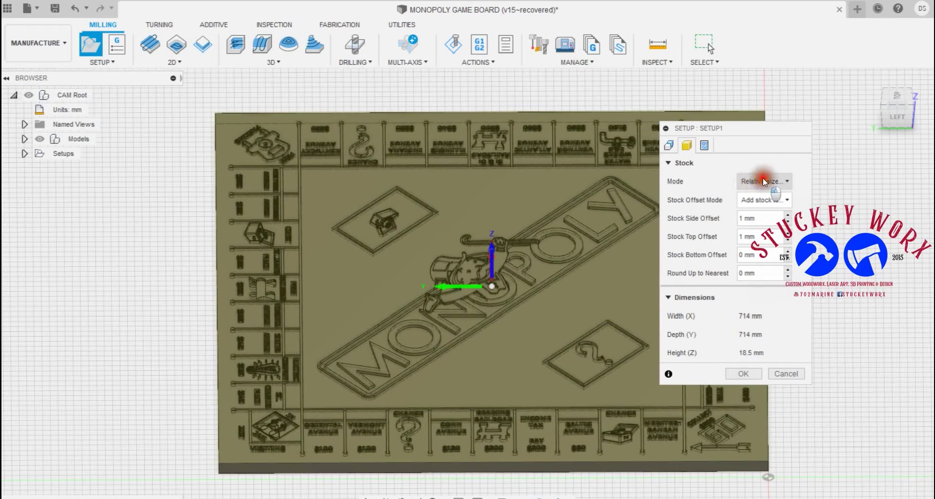
click(802, 198)
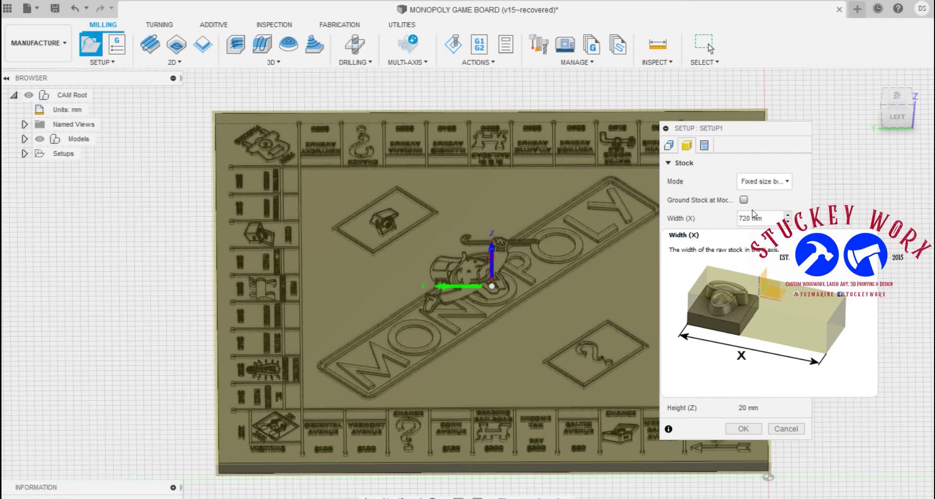
click(764, 179)
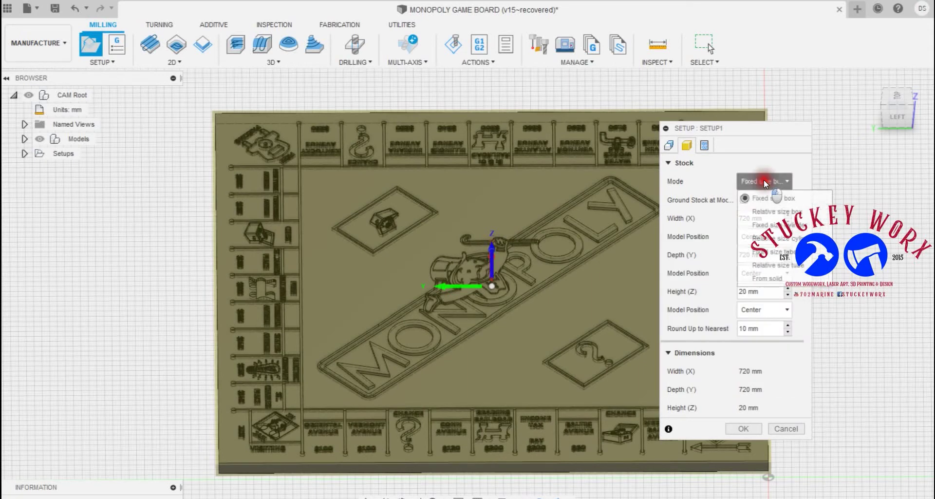
click(763, 208)
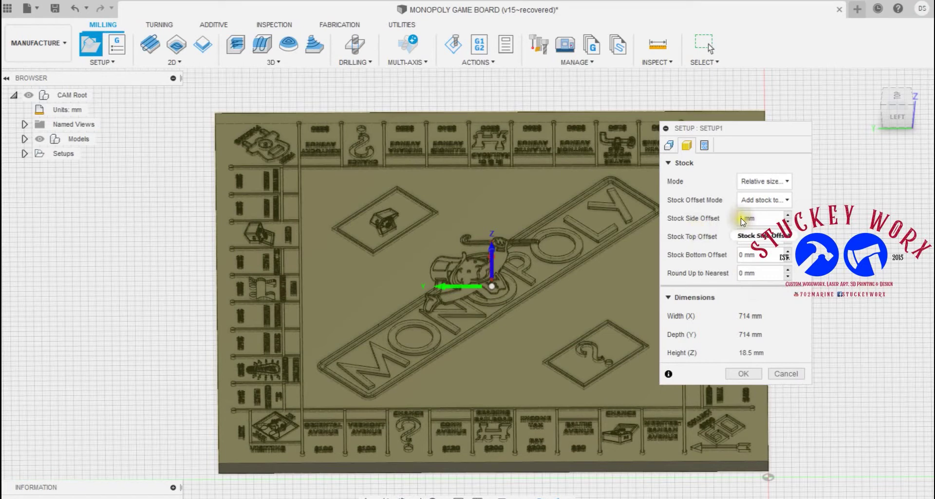
click(787, 221)
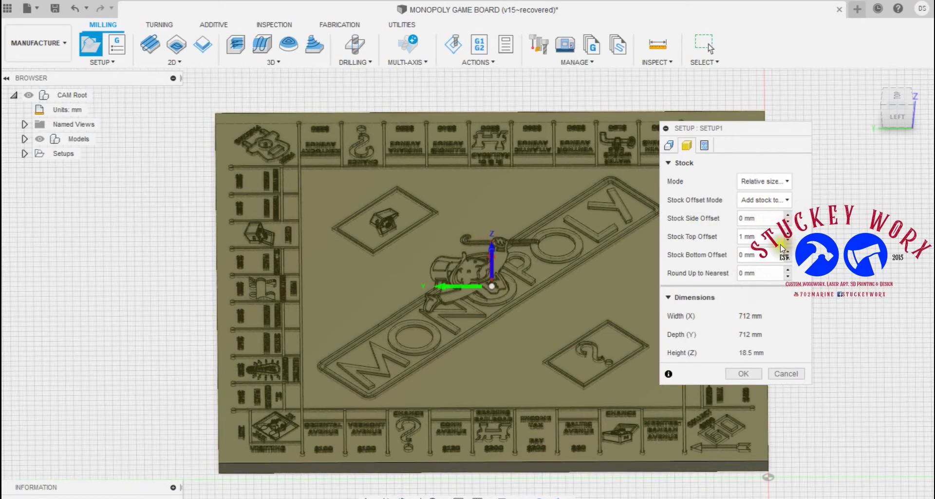
click(788, 240)
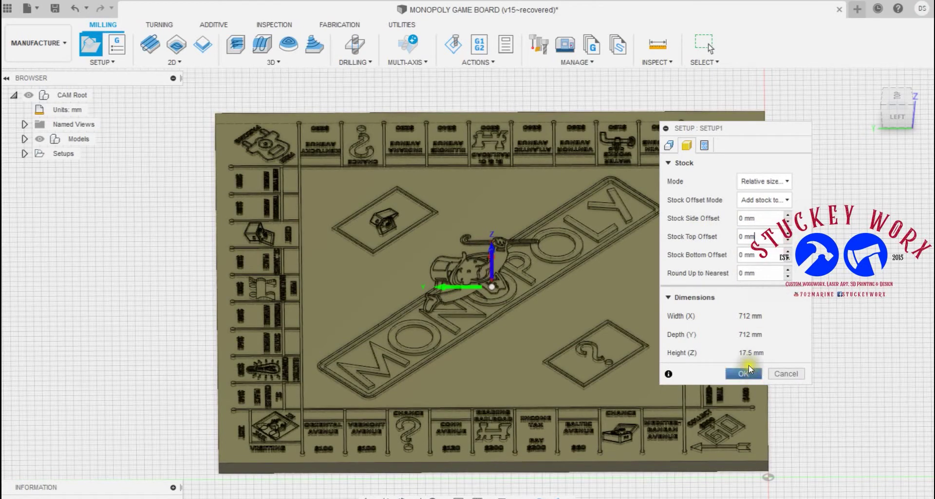
click(669, 146)
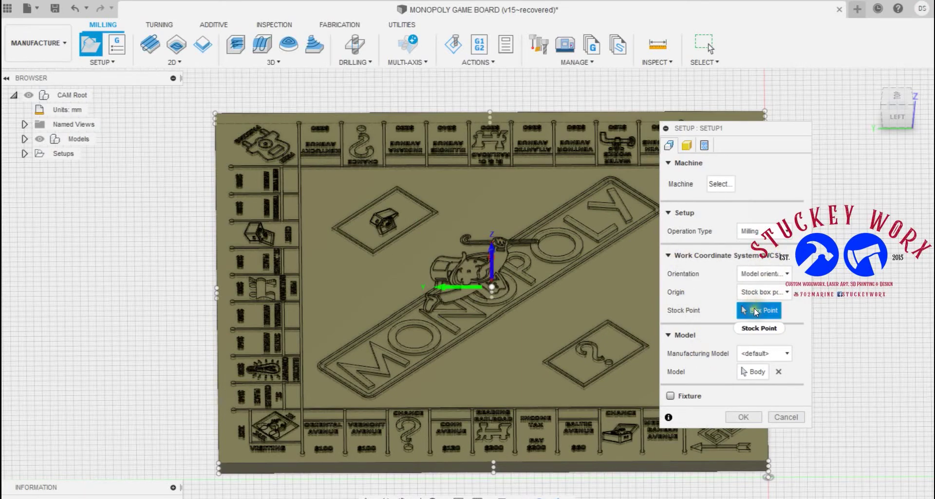
scroll(556, 276, down, 1)
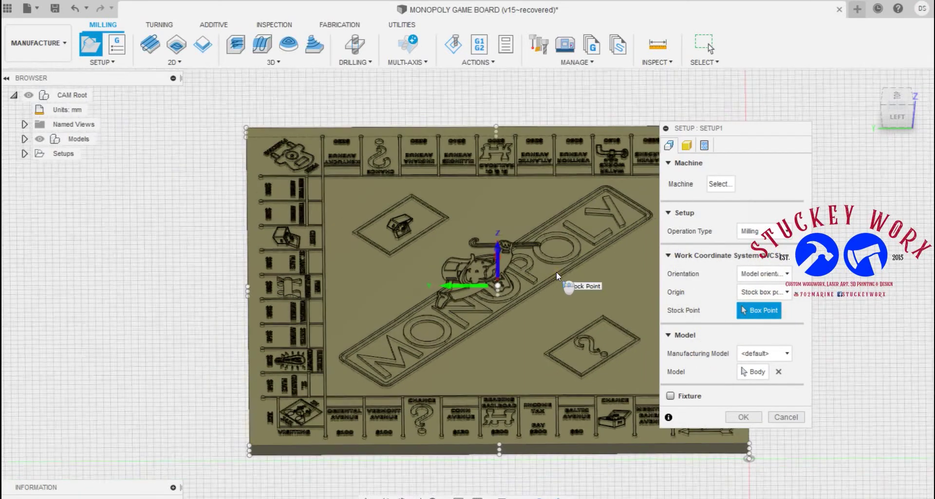
scroll(556, 271, down, 2)
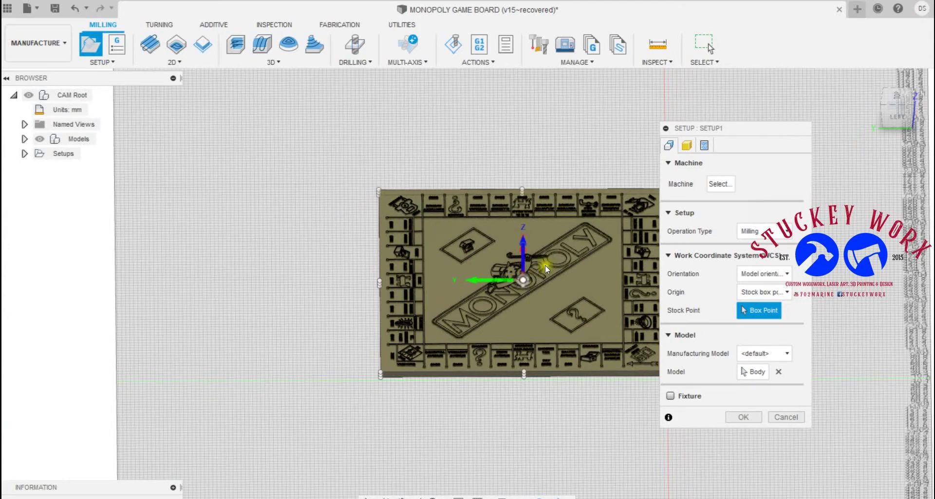
click(893, 97)
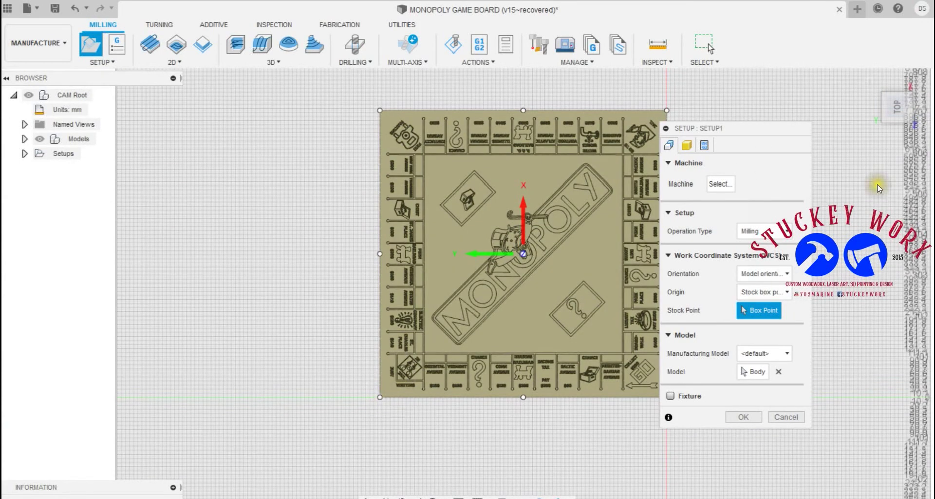
mouse_move(896, 125)
click(893, 121)
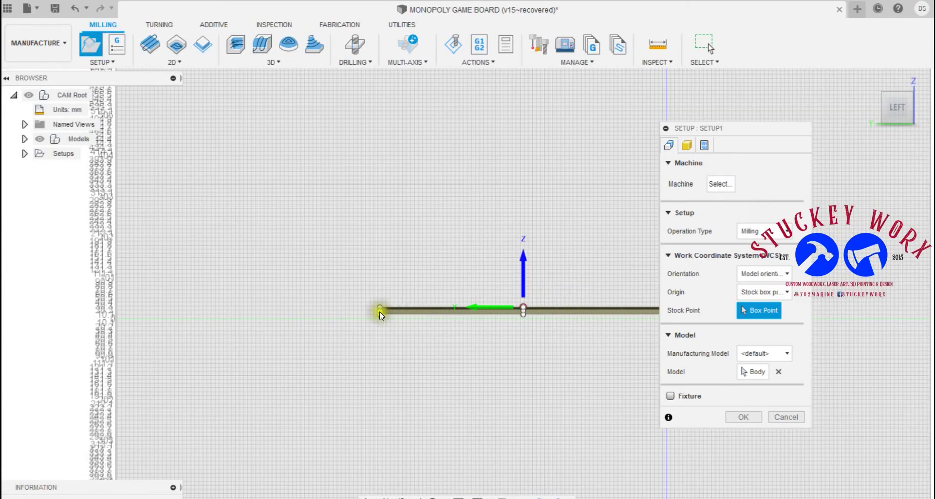
scroll(399, 314, up, 10)
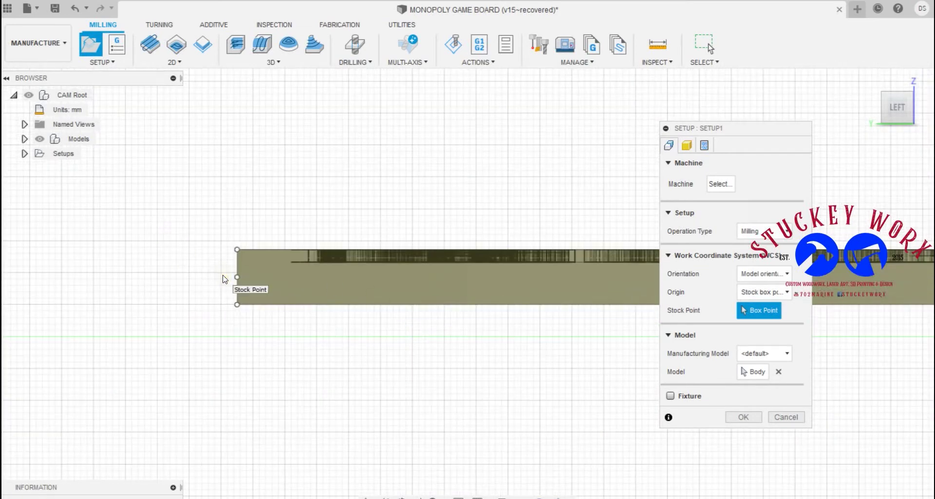
click(237, 277)
click(237, 250)
click(236, 305)
click(247, 300)
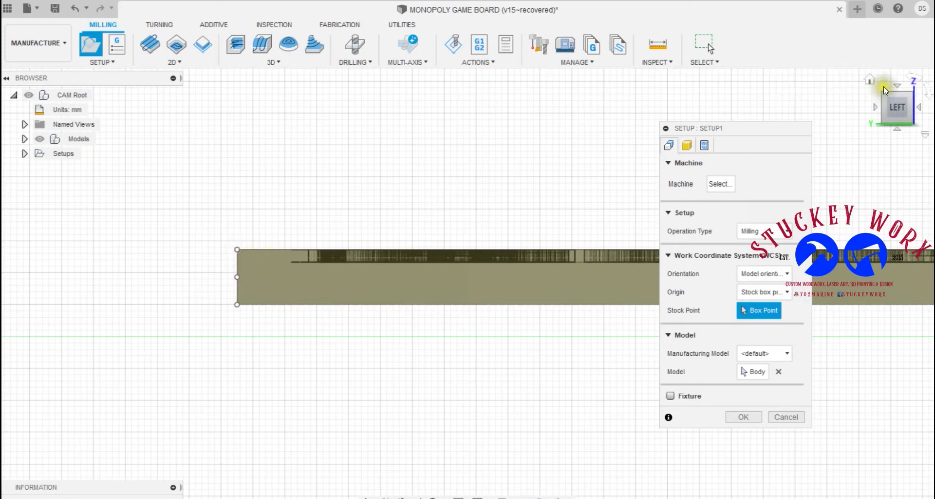
click(900, 93)
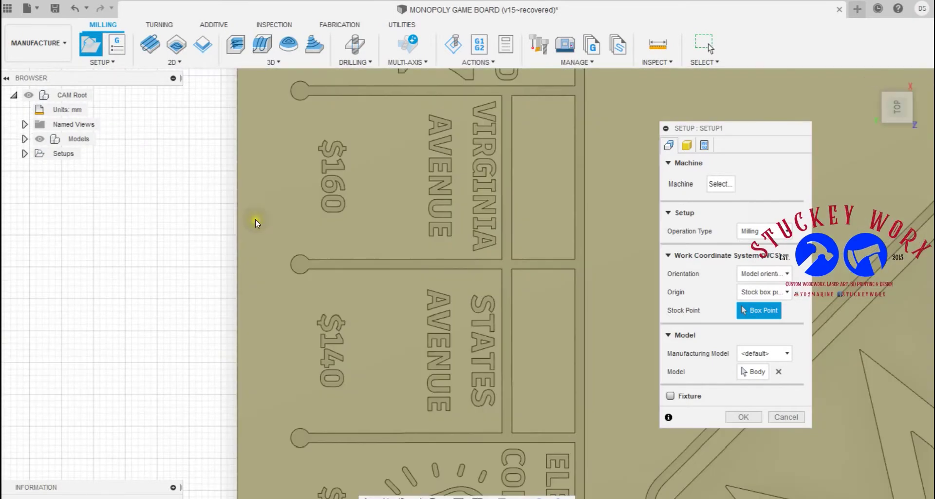
In a tilted view, pick a board corner as the stock box point.
scroll(255, 220, down, 5)
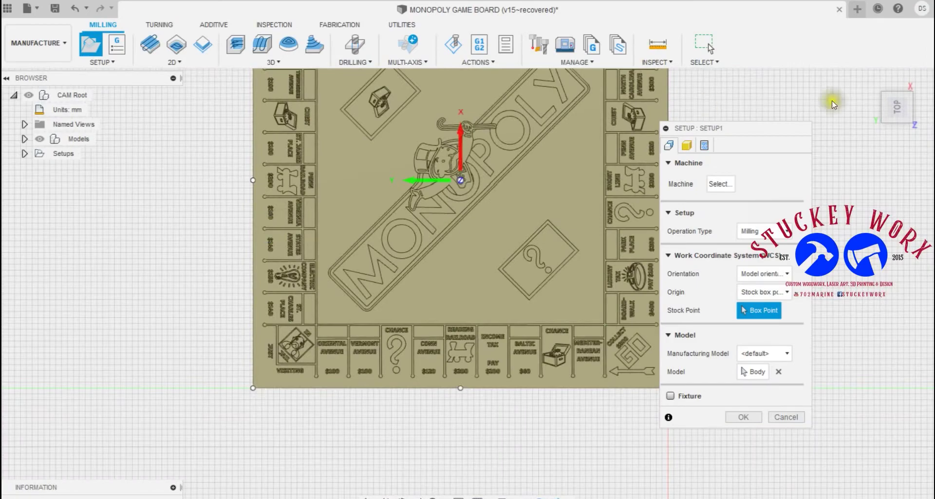
mouse_move(896, 99)
mouse_down()
mouse_move(908, 82)
mouse_move(904, 90)
mouse_up()
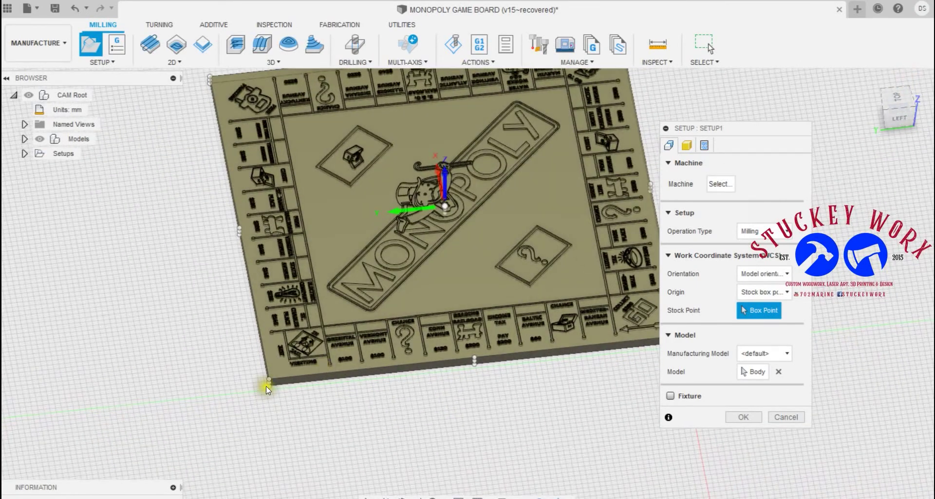
scroll(266, 386, up, 8)
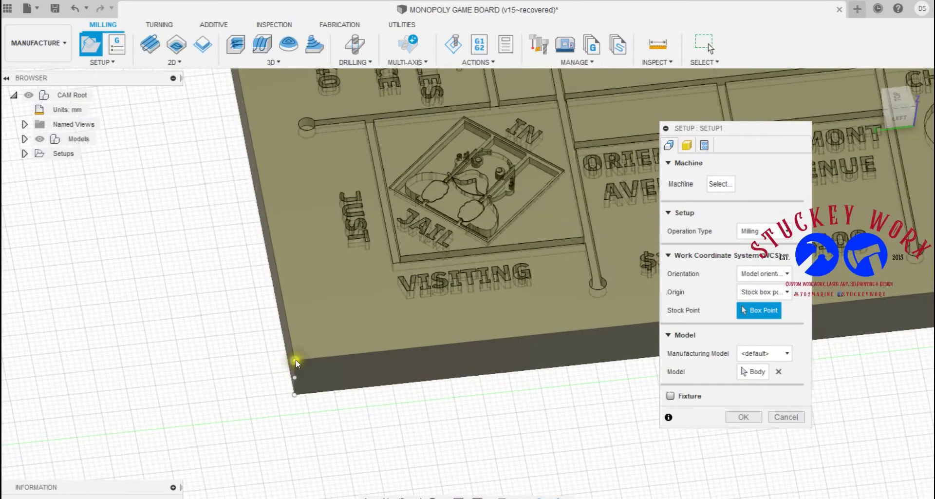
click(295, 360)
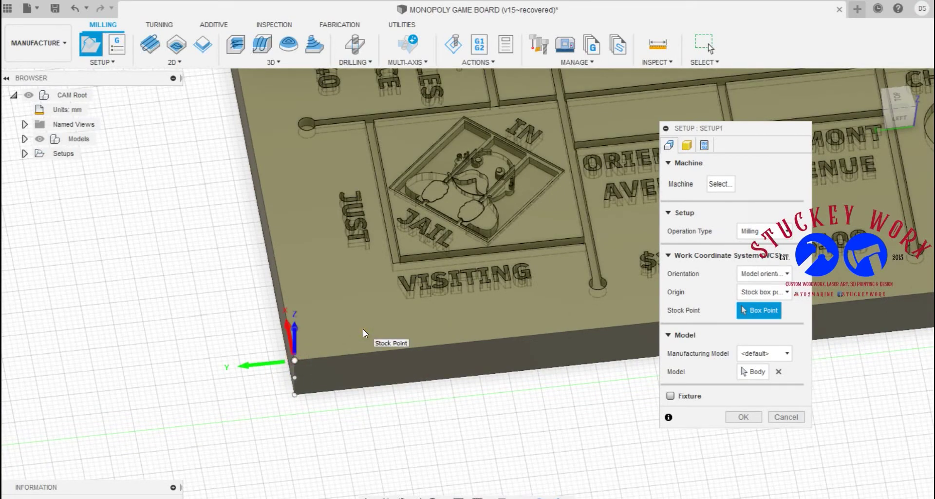
scroll(363, 328, down, 5)
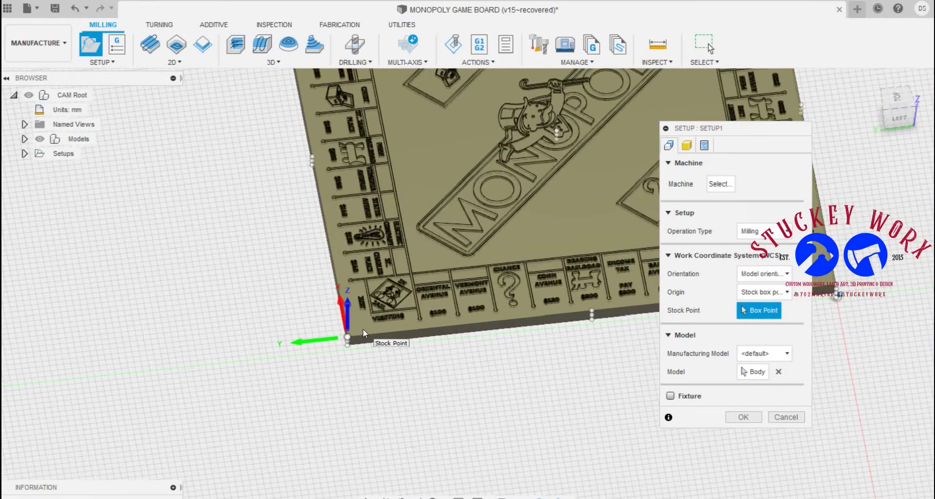
scroll(363, 328, down, 5)
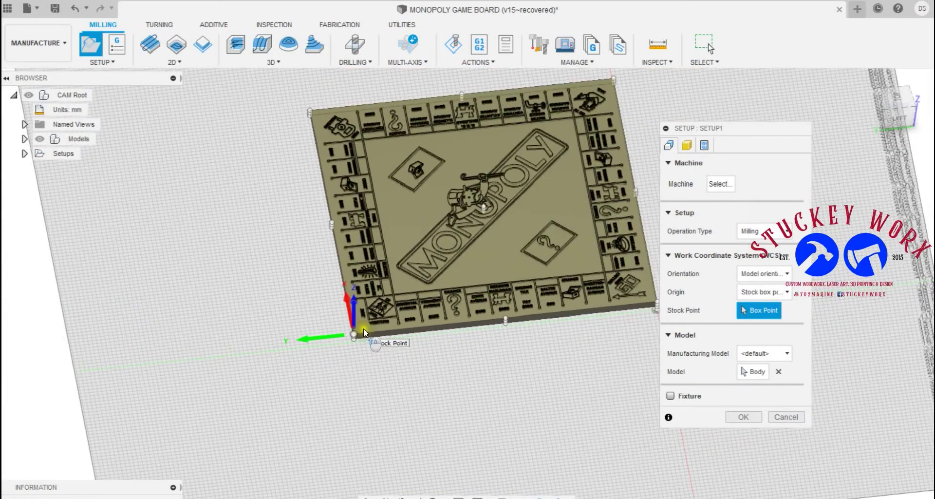
From the top view, make the bottom-left stock corner the origin and confirm the setup.
click(899, 97)
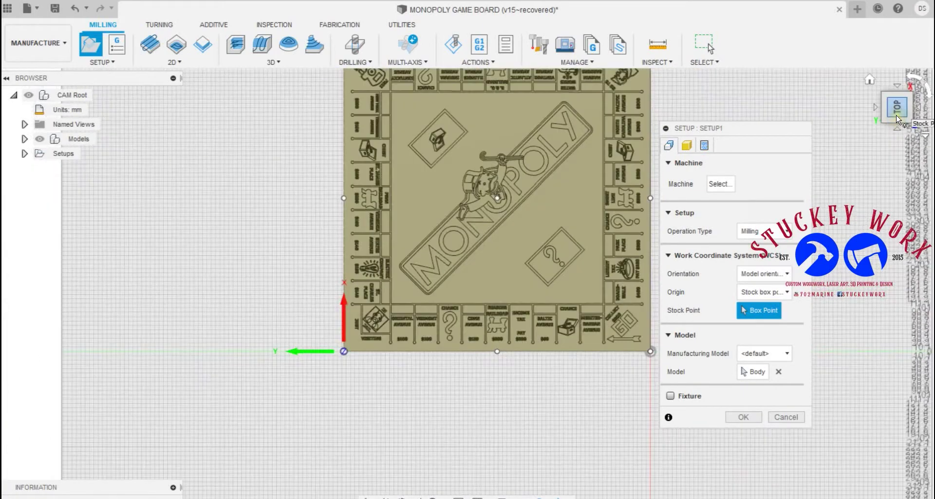
scroll(320, 179, down, 3)
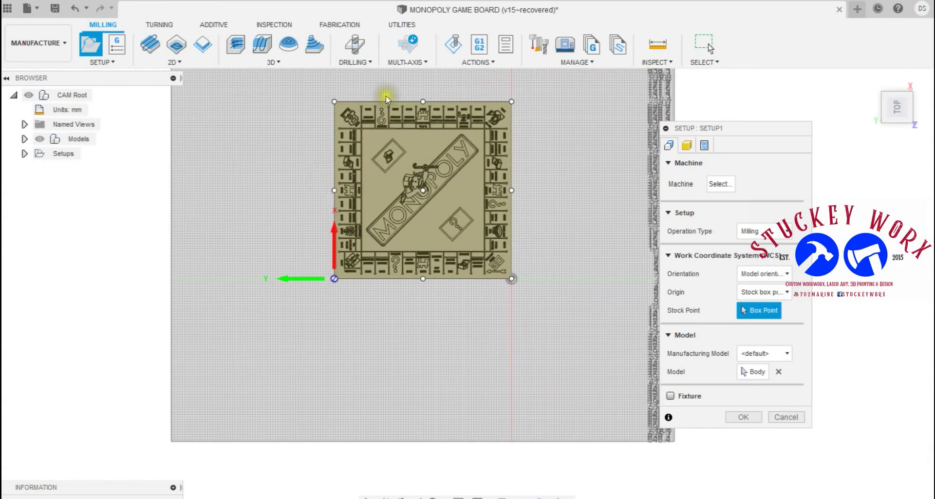
scroll(368, 87, up, 3)
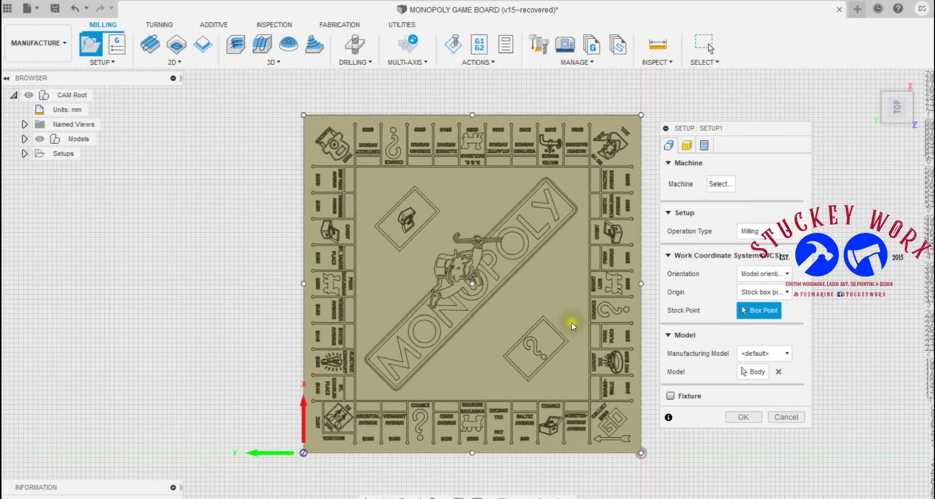
scroll(571, 322, up, 1)
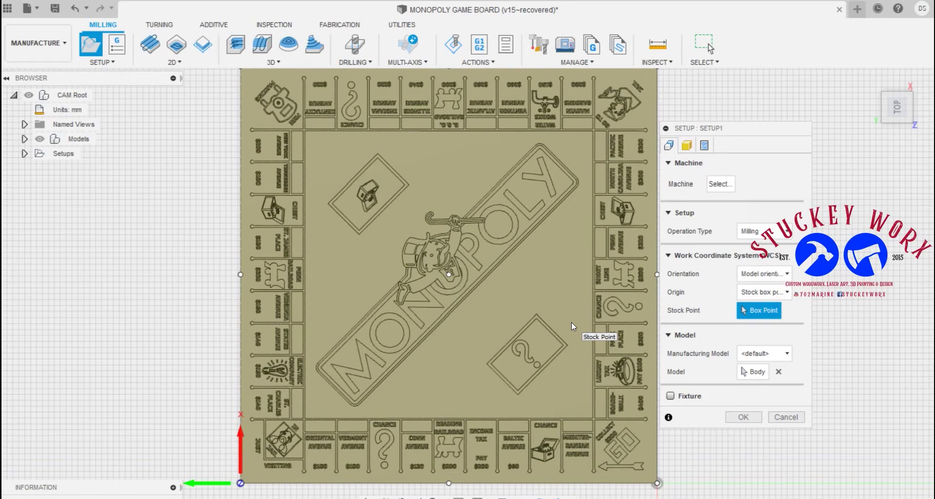
click(239, 483)
click(898, 121)
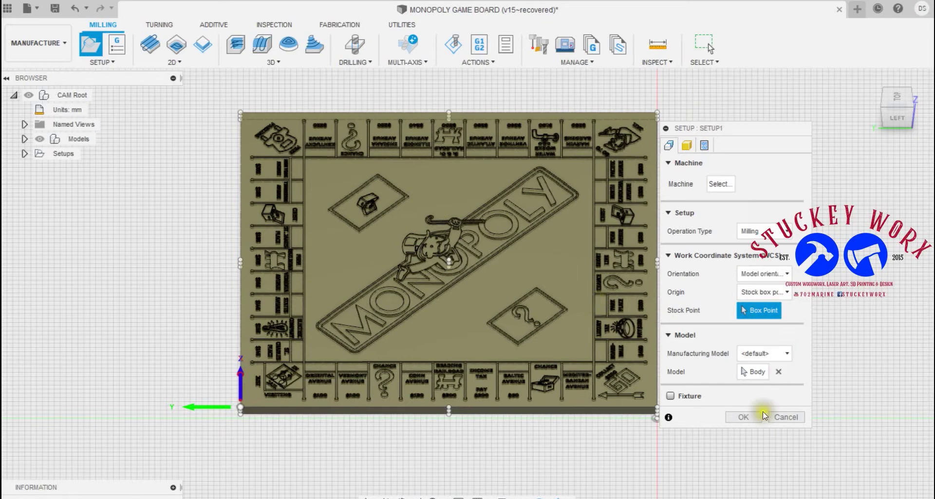
click(744, 416)
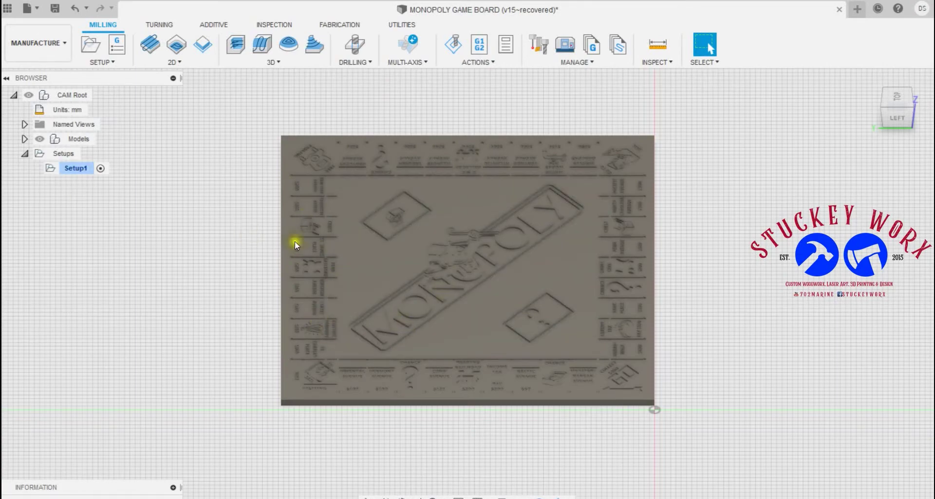
Zoom and orbit to a tilted close-up of the Income Tax and Baltic Avenue squares.
scroll(485, 271, up, 5)
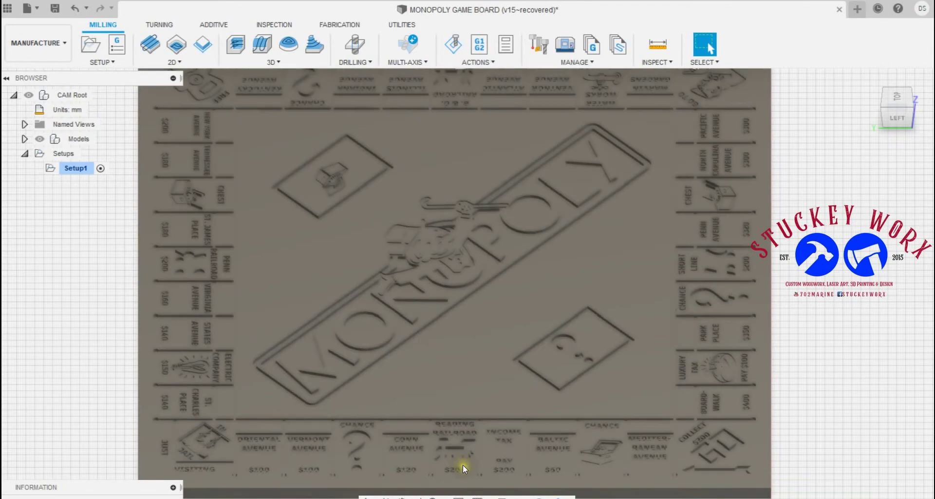
scroll(497, 316, down, 5)
scroll(537, 437, up, 9)
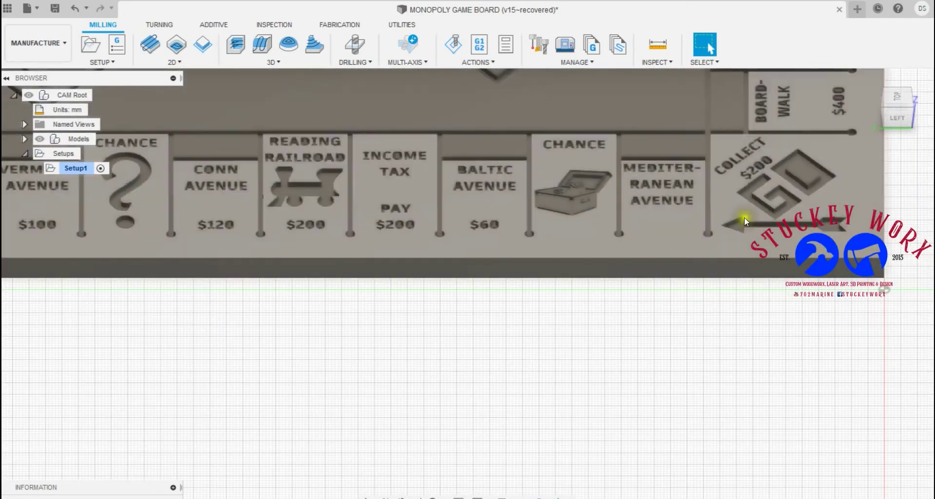
mouse_move(878, 101)
shift+middle_down()
mouse_move(893, 96)
mouse_move(634, 118)
shift+middle_up()
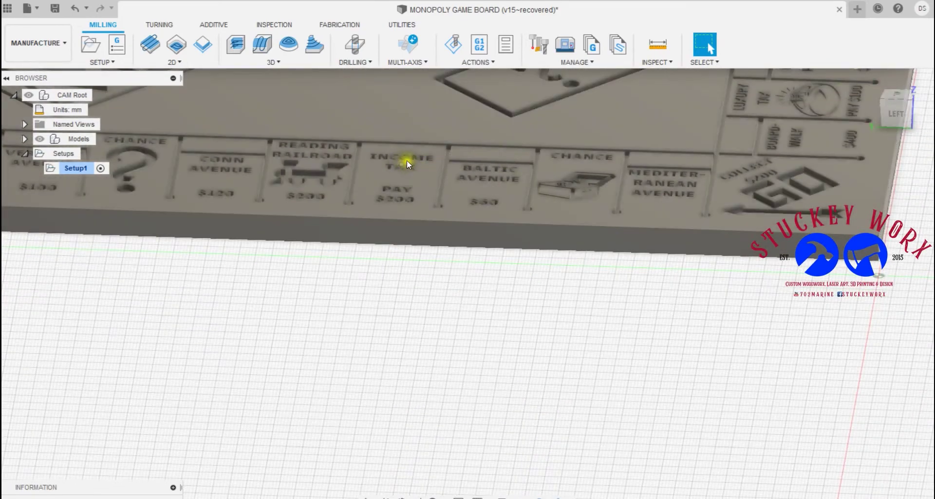
scroll(433, 146, up, 8)
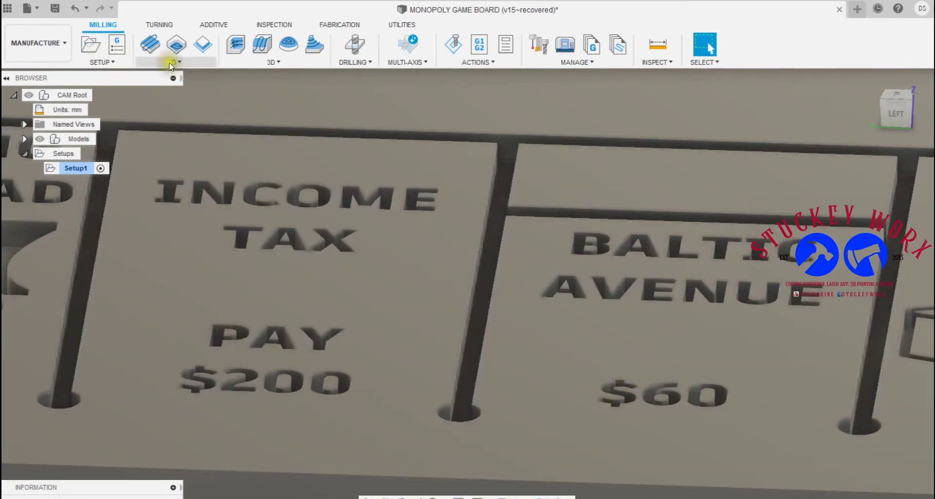
Start a 2D Pocket using the Ø1.5 mm flat end mill from the Local Library.
click(174, 62)
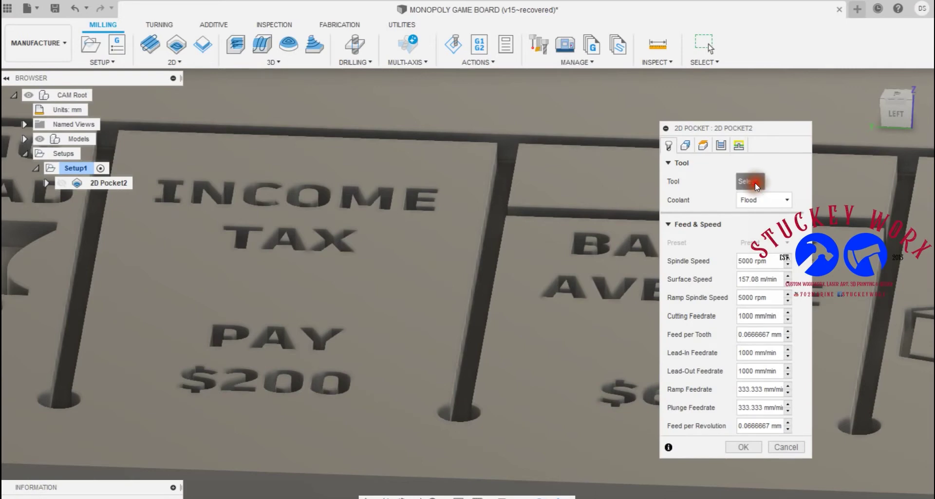
click(756, 183)
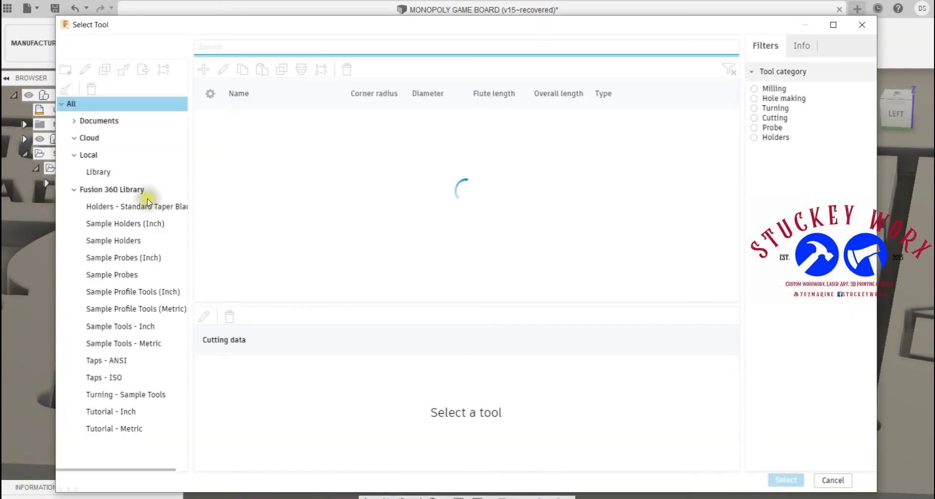
click(99, 173)
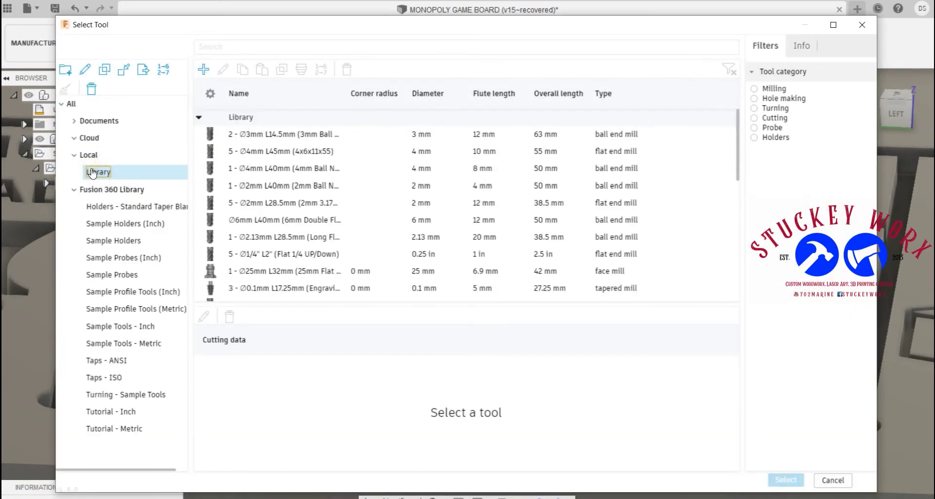
scroll(255, 171, down, 3)
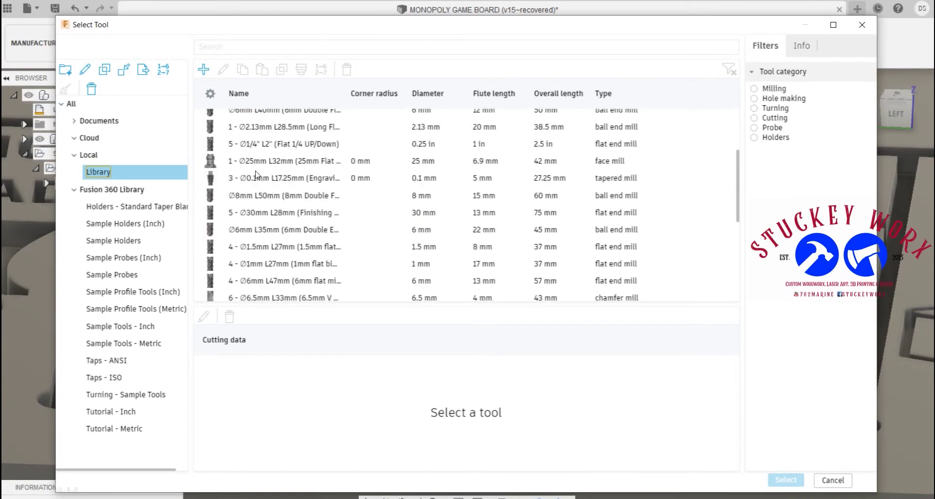
scroll(257, 175, down, 1)
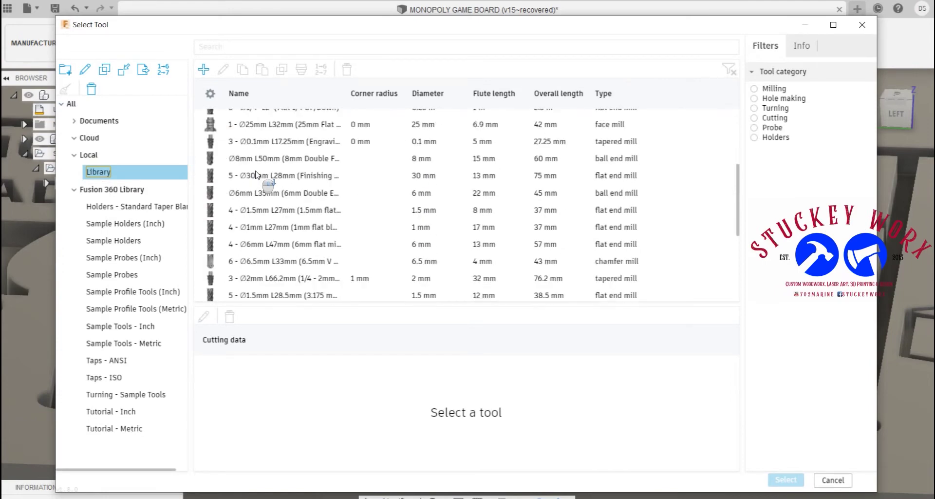
scroll(260, 173, down, 1)
click(414, 173)
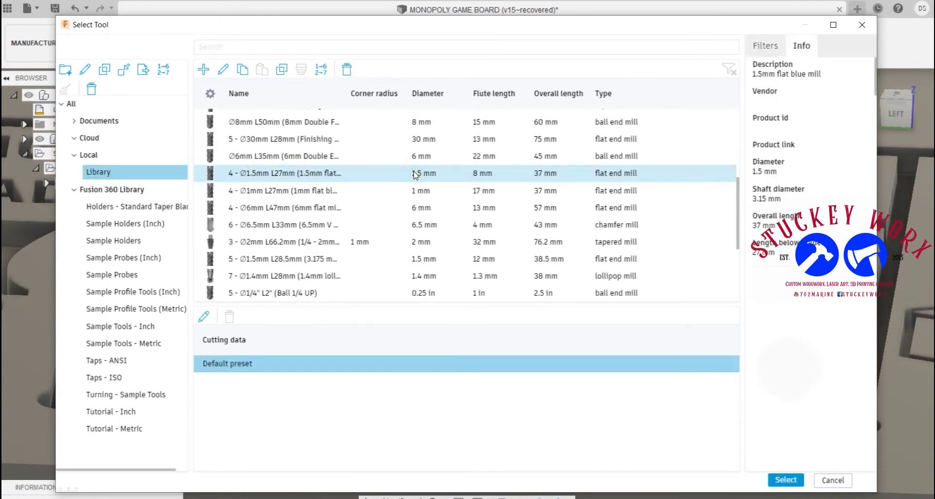
click(786, 480)
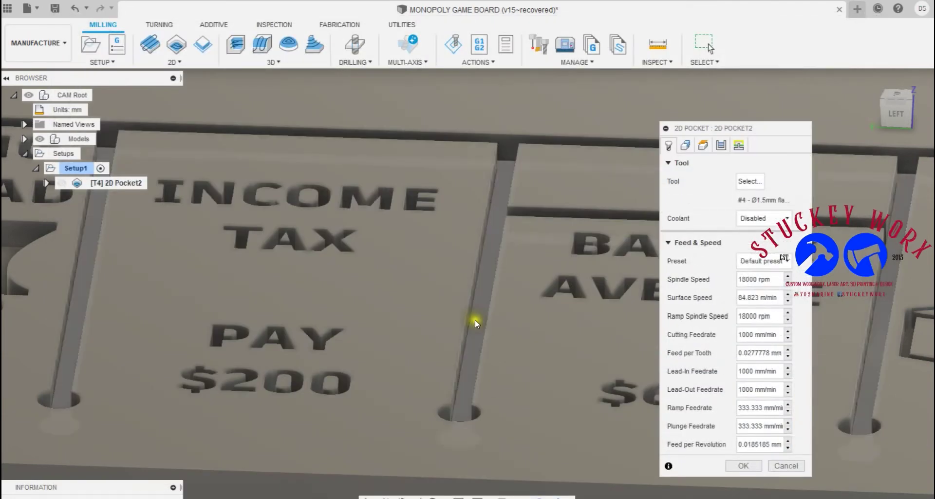
click(686, 145)
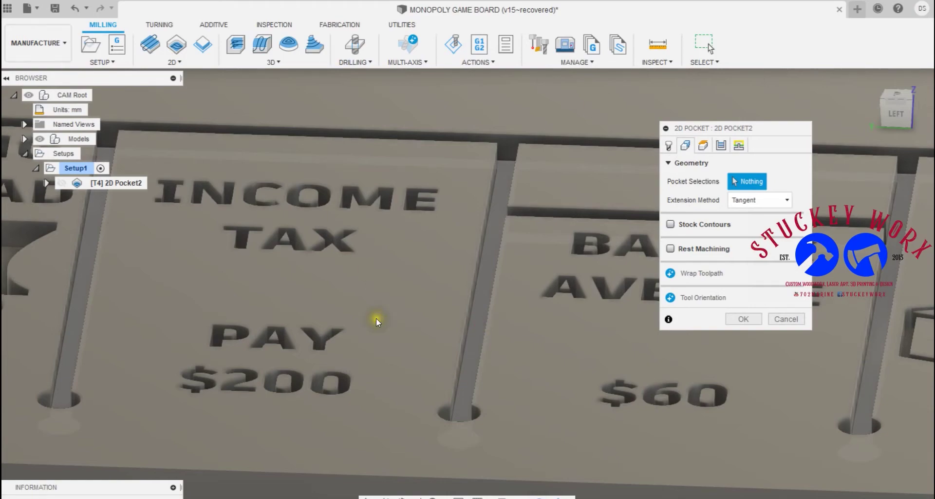
Select the board's grooves as the pocket chain and set the clearance height offset to 5 mm.
click(364, 349)
scroll(364, 350, down, 10)
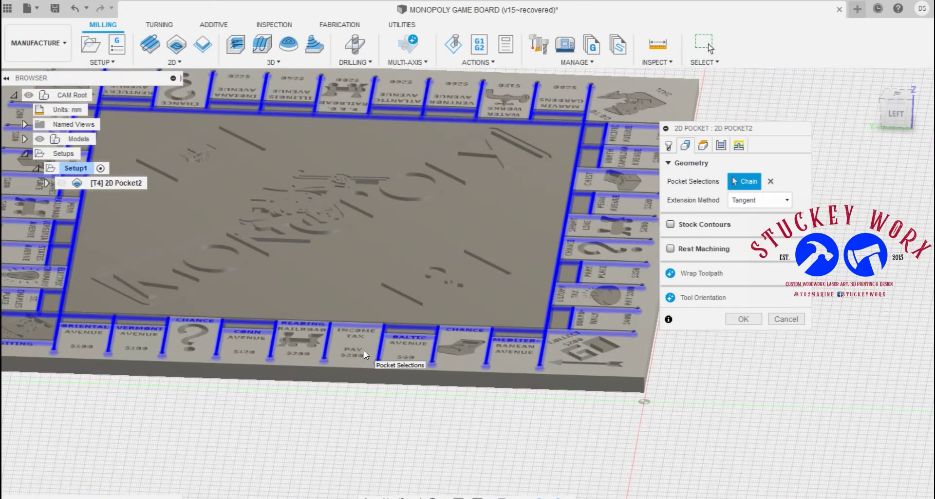
click(703, 145)
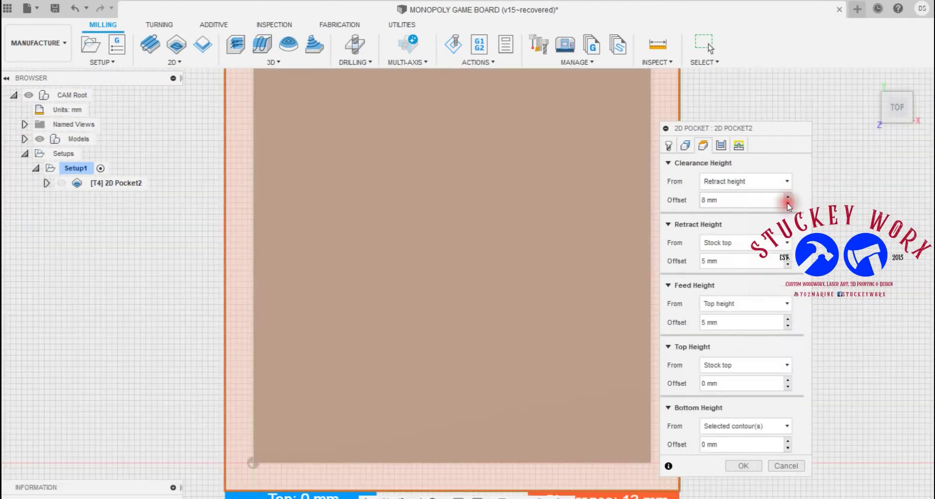
click(787, 202)
click(787, 203)
click(787, 203)
Use multiple depths at 2 mm stepdown, 0 mm stock to leave and smoothing, then generate.
click(719, 146)
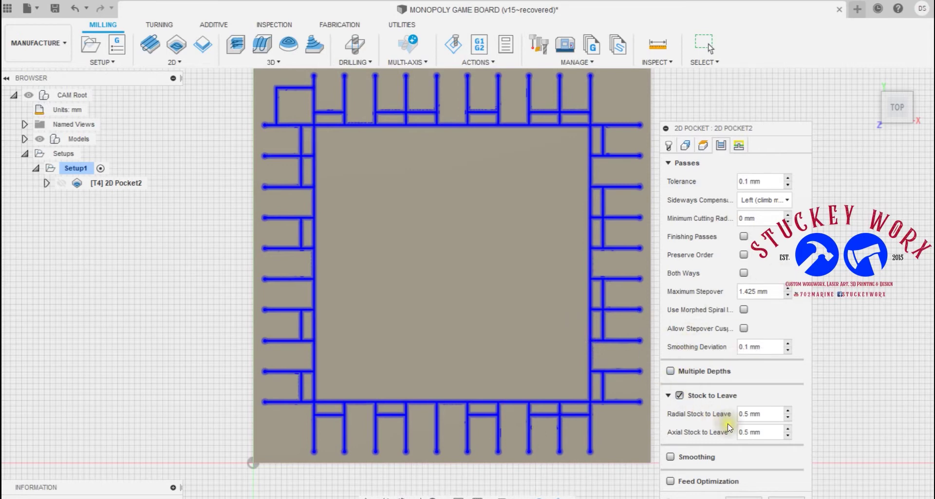
click(670, 372)
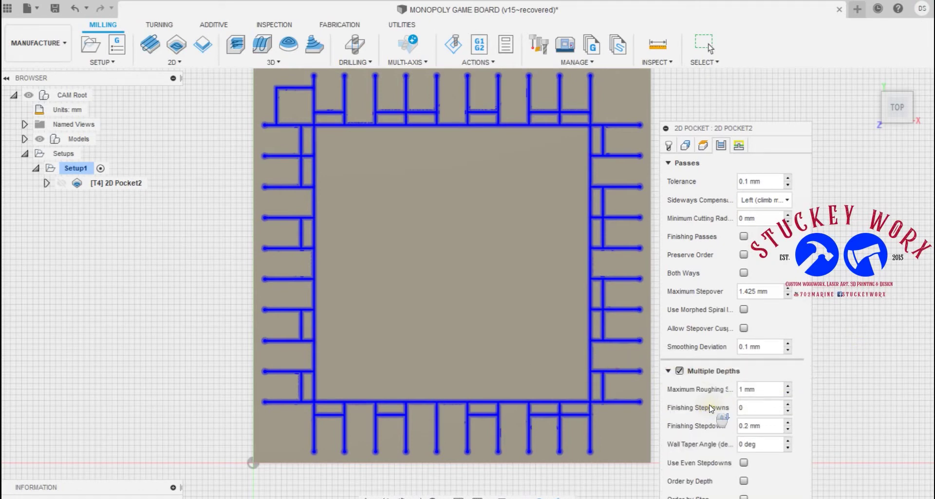
click(787, 385)
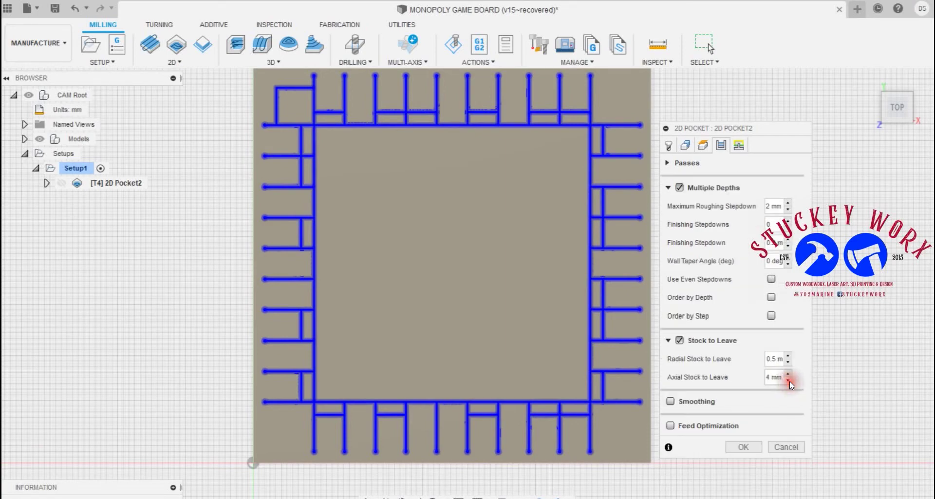
click(789, 381)
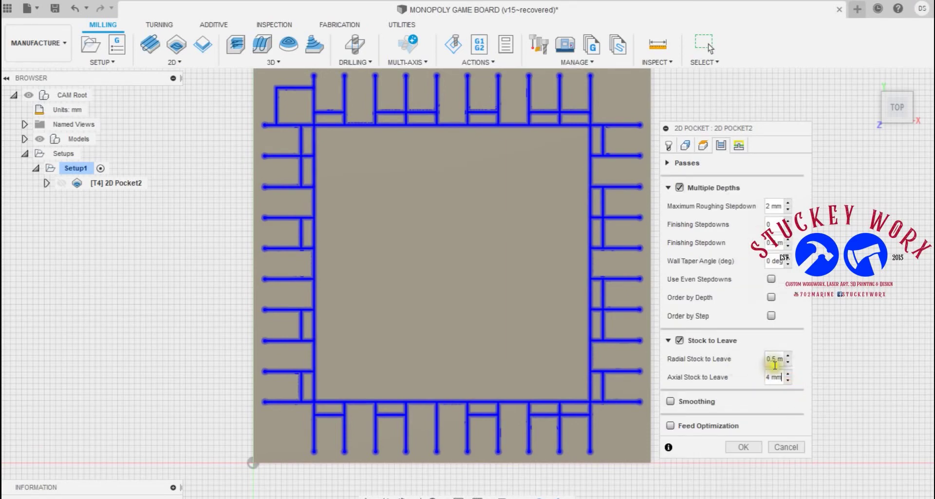
click(788, 381)
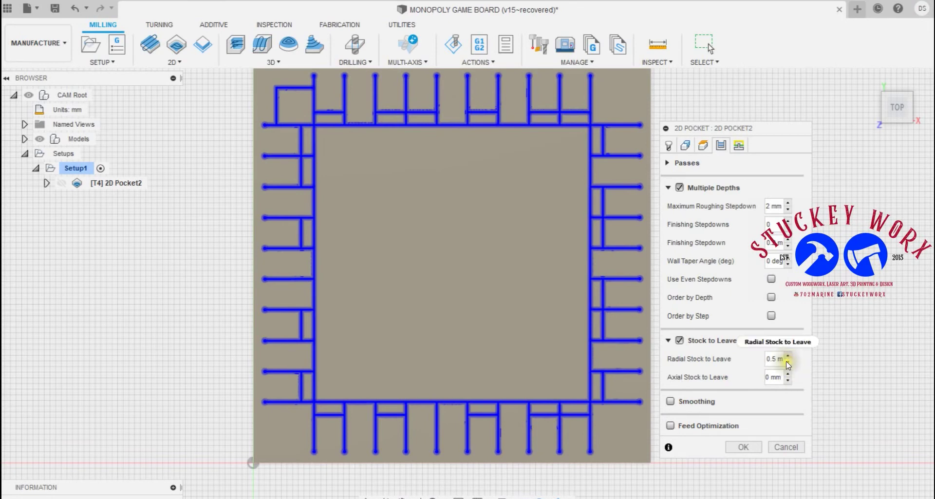
click(787, 361)
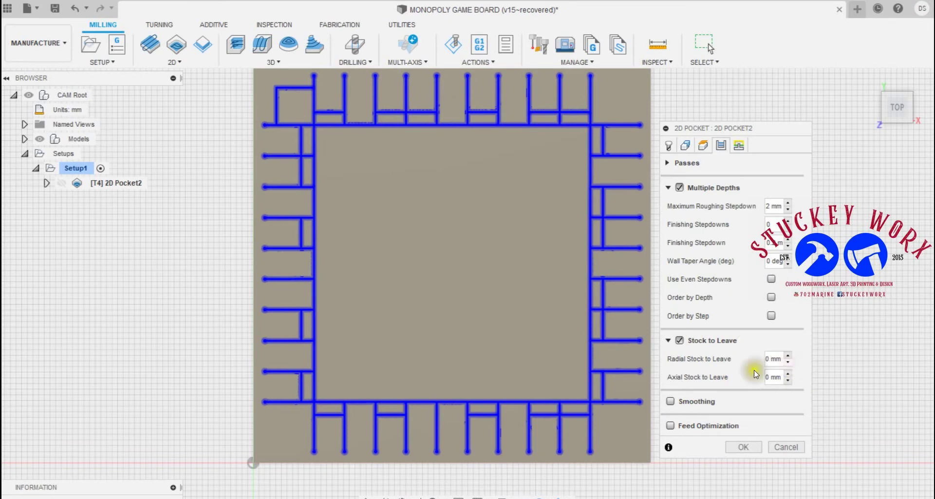
click(671, 402)
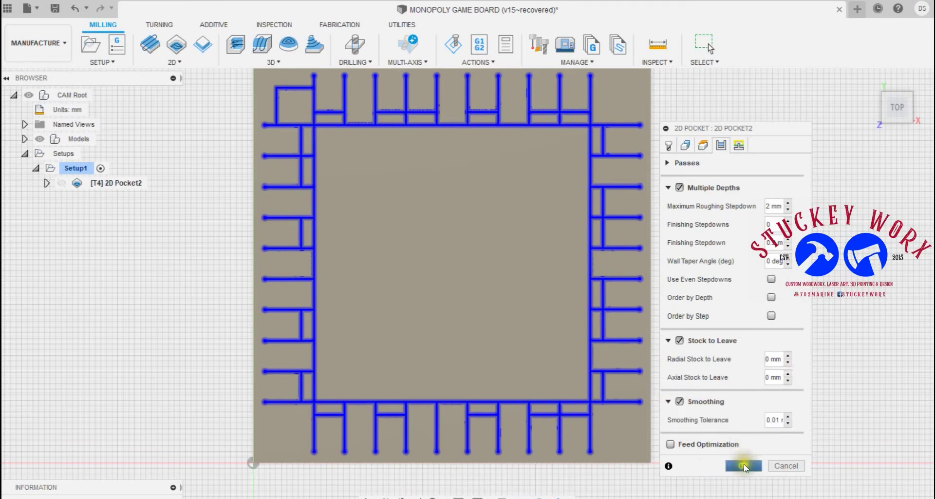
click(682, 146)
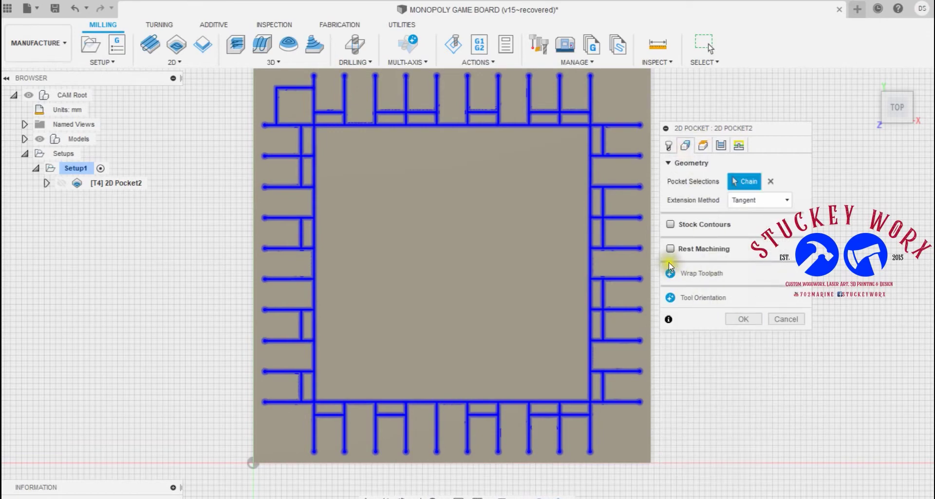
click(745, 319)
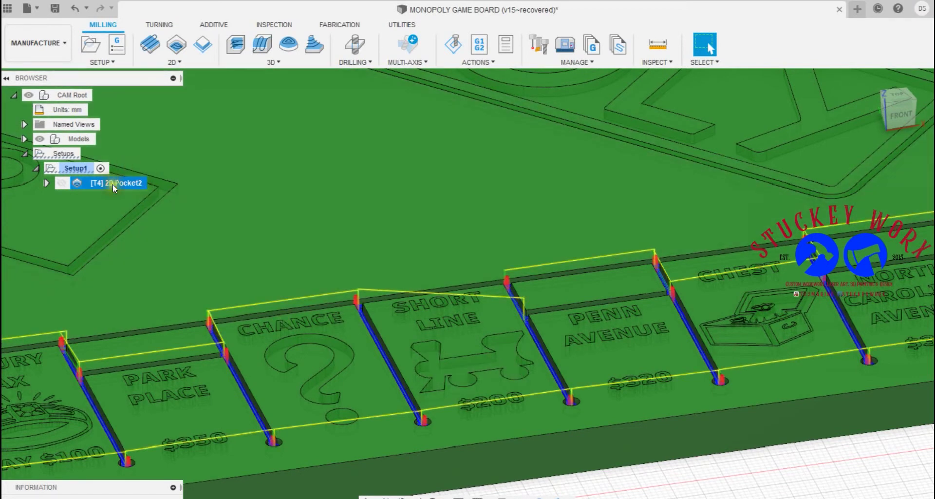
Simulate 2D Pocket2 with the board fitted in view and the Shaded visual style.
right_click(112, 183)
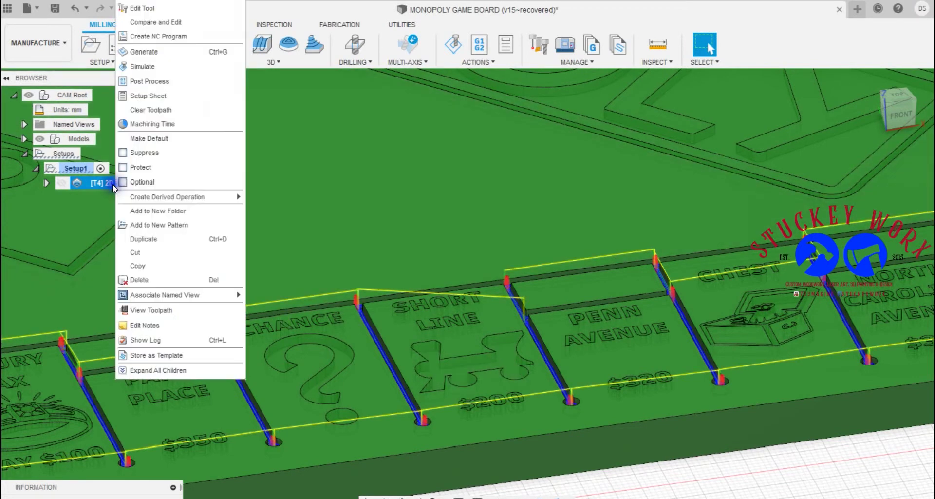
click(154, 67)
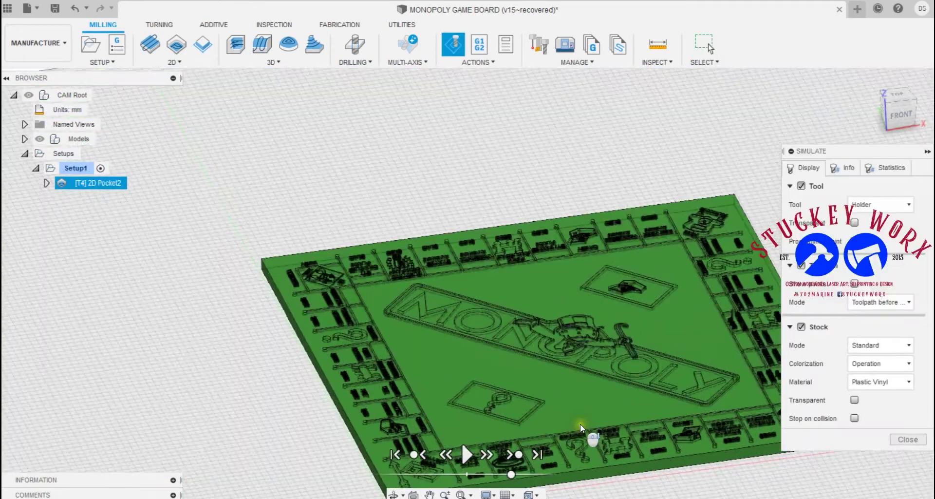
click(460, 493)
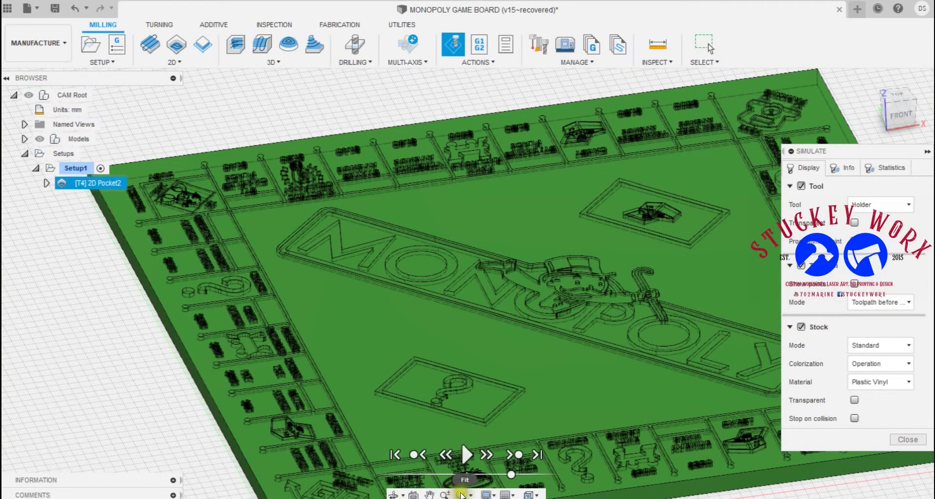
click(486, 493)
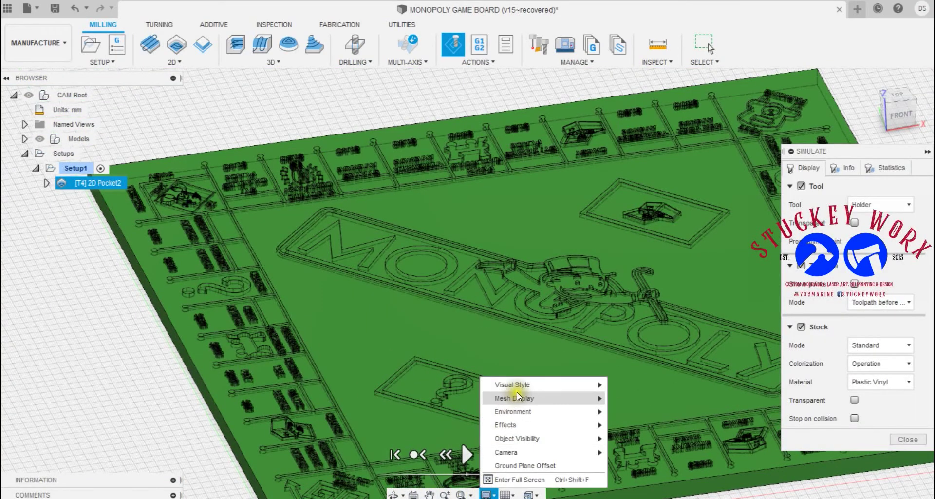
mouse_move(519, 386)
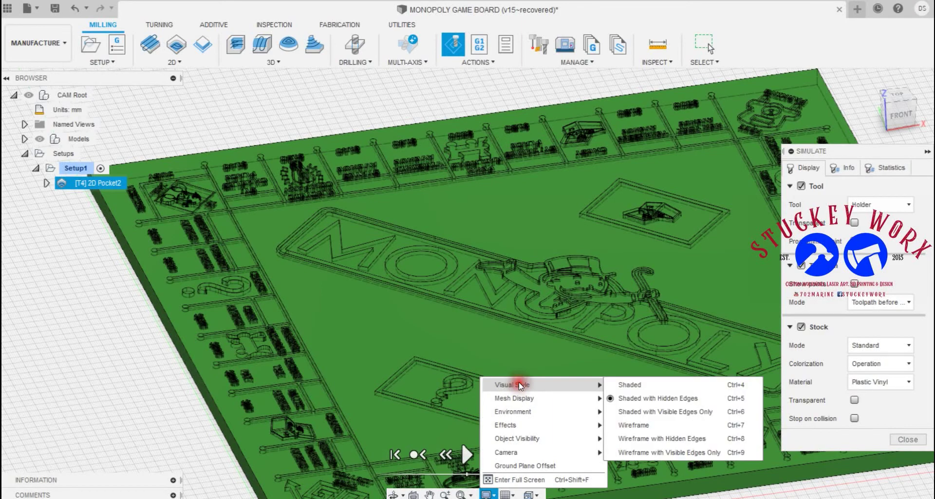
click(642, 384)
scroll(413, 369, down, 5)
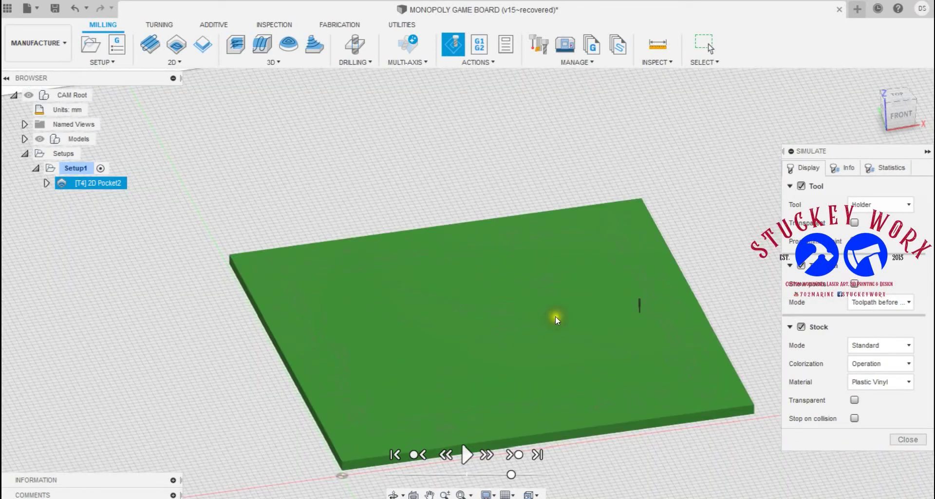
scroll(467, 285, up, 3)
scroll(467, 292, down, 3)
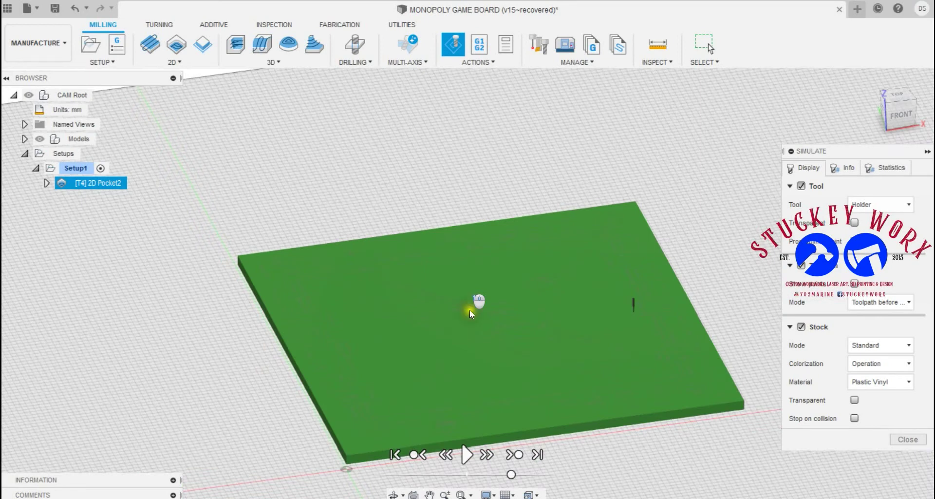
scroll(510, 393, up, 4)
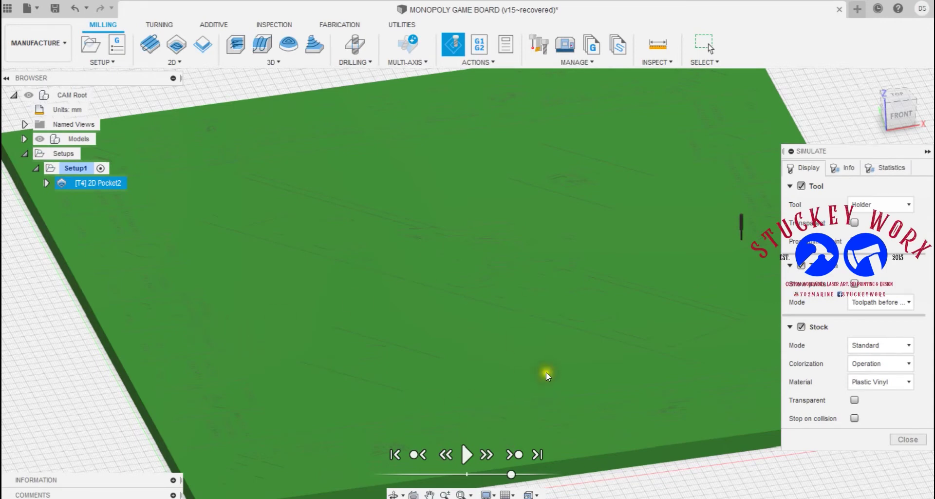
Play the machining simulation and raise the playback speed.
click(465, 455)
scroll(392, 301, down, 5)
scroll(590, 332, up, 8)
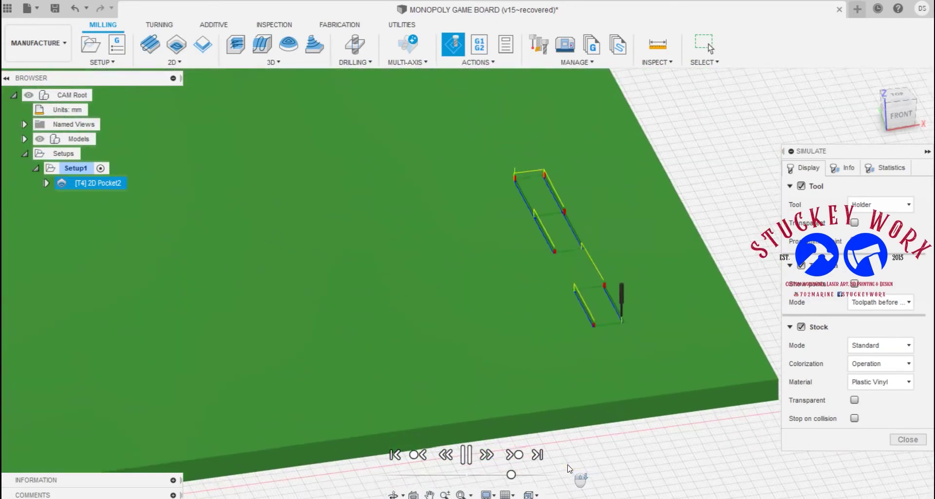
scroll(420, 408, down, 8)
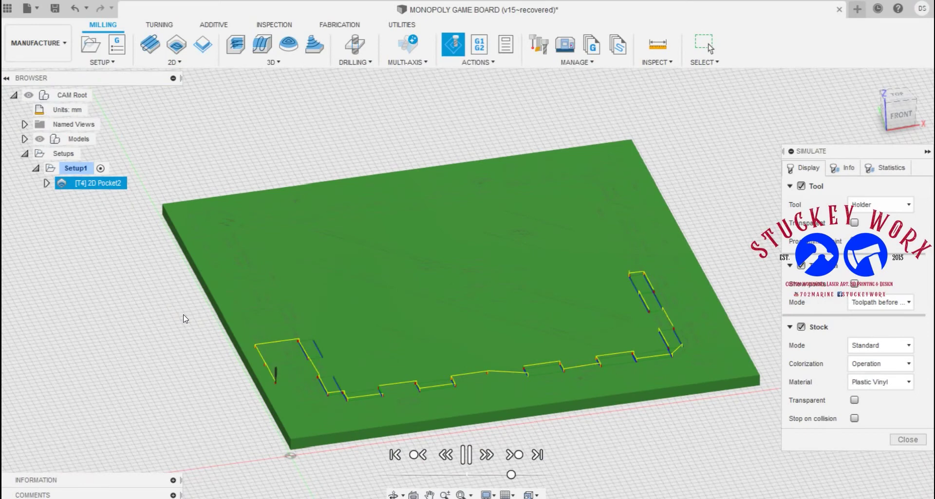
drag(511, 474, 533, 474)
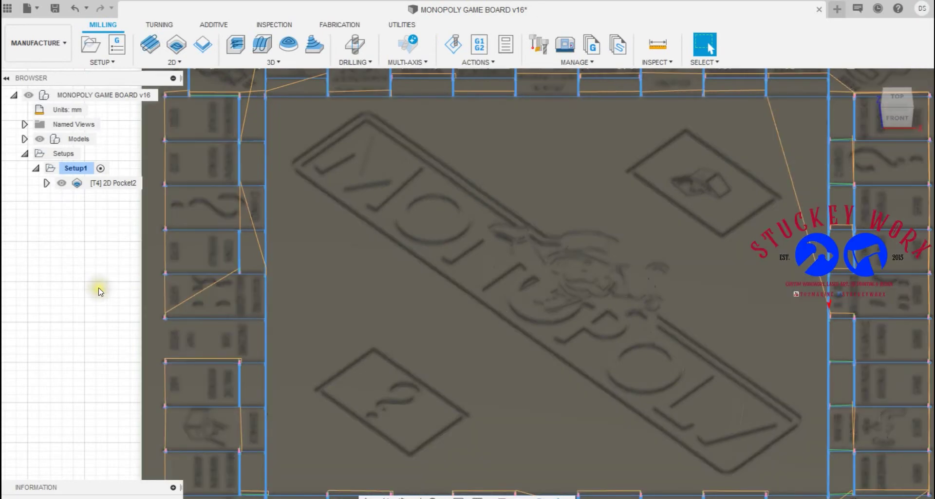
Show the 2D Pocket2 toolpath and view the board from an isometric corner.
click(99, 291)
scroll(100, 292, down, 3)
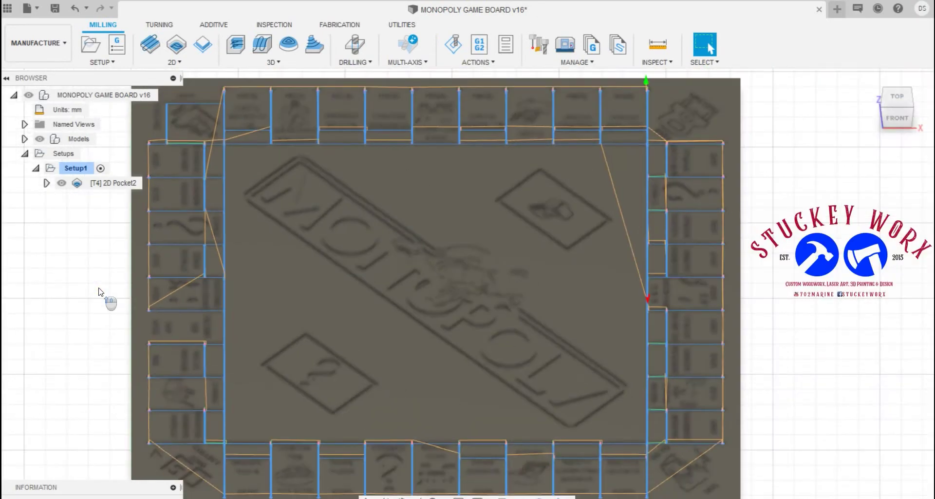
scroll(509, 273, up, 2)
click(131, 189)
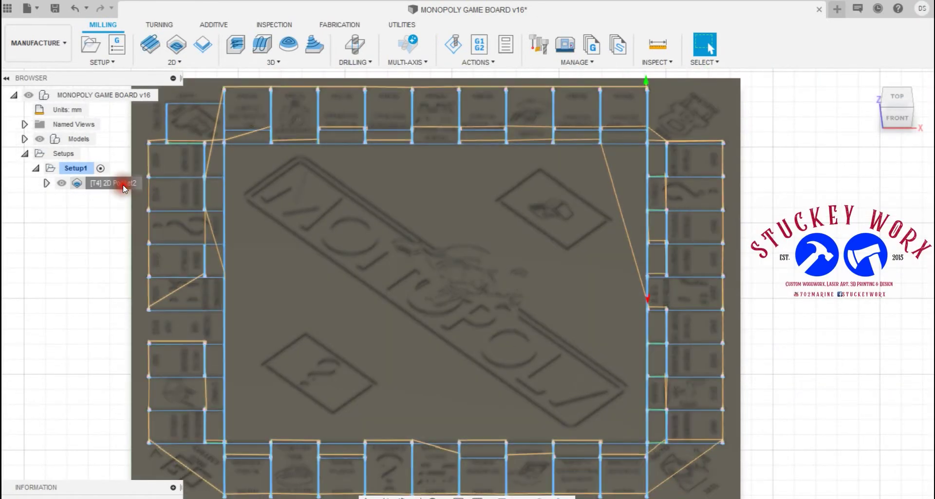
scroll(571, 328, down, 3)
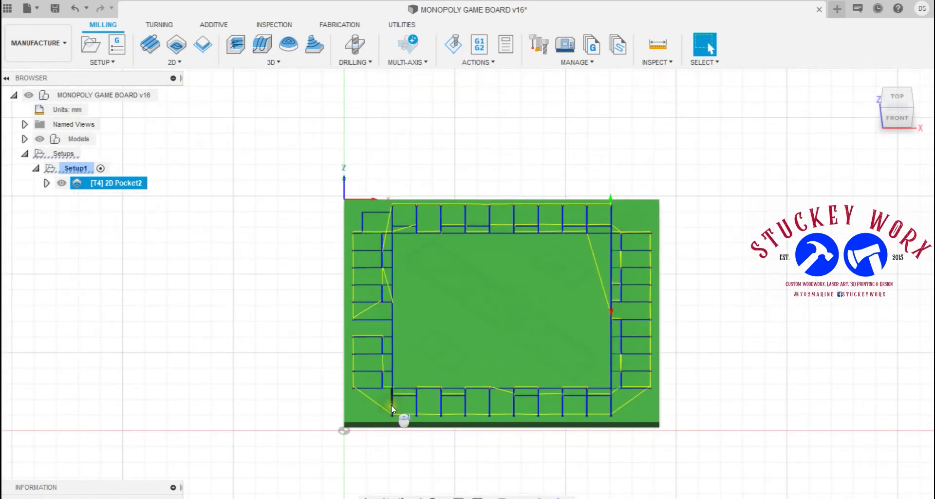
scroll(402, 414, up, 3)
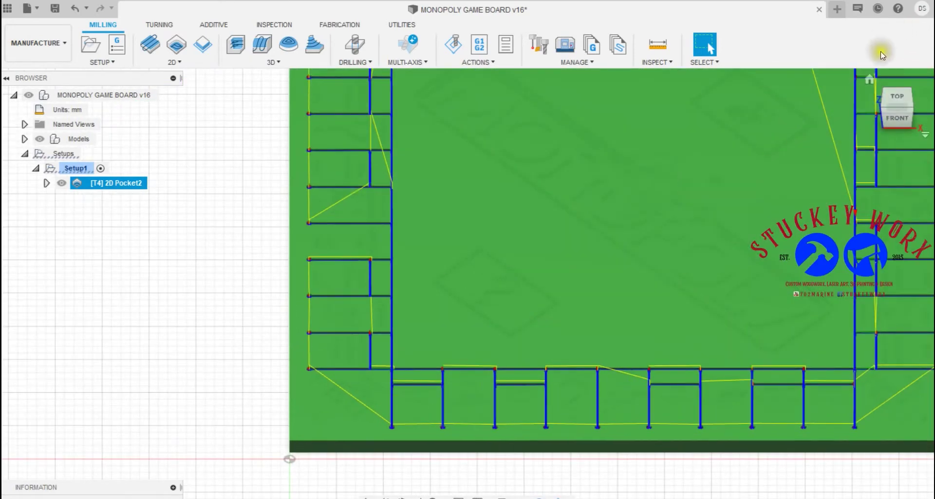
click(885, 107)
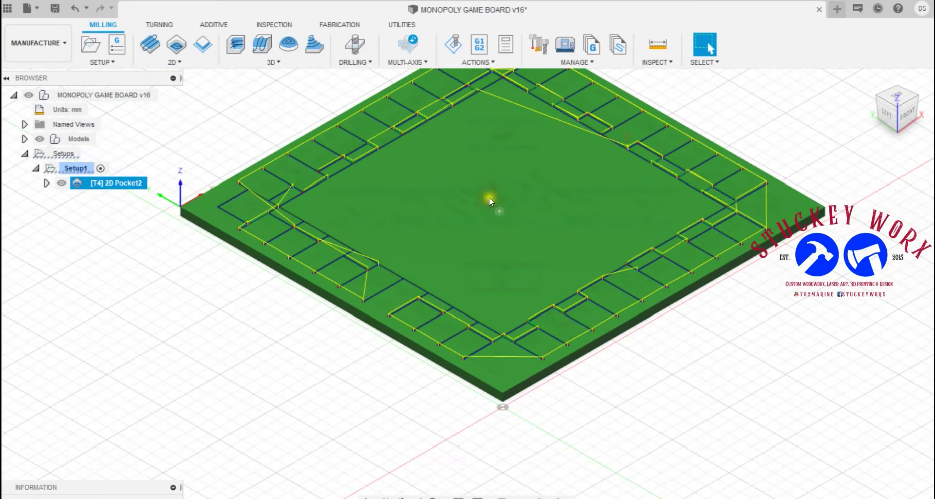
scroll(466, 145, down, 2)
scroll(477, 83, up, 6)
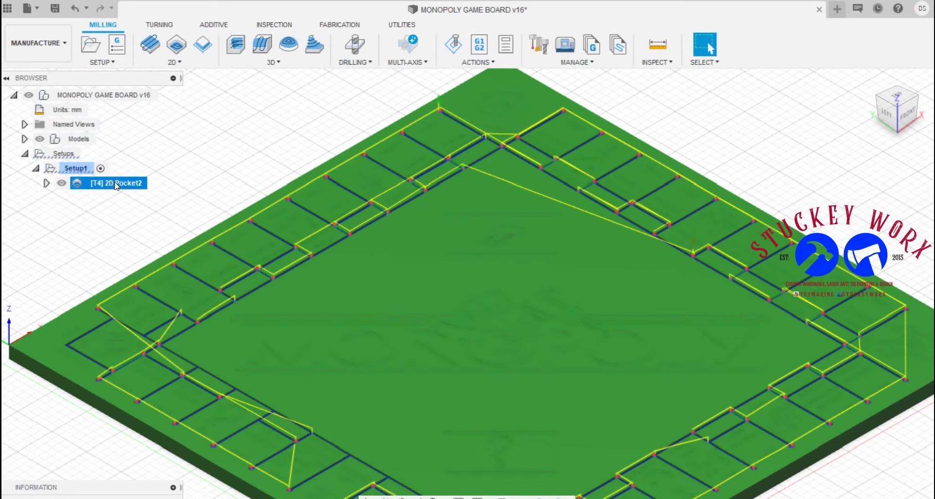
Click through the browser entries to display the 2D Pocket2 toolpath more clearly.
click(112, 194)
click(107, 237)
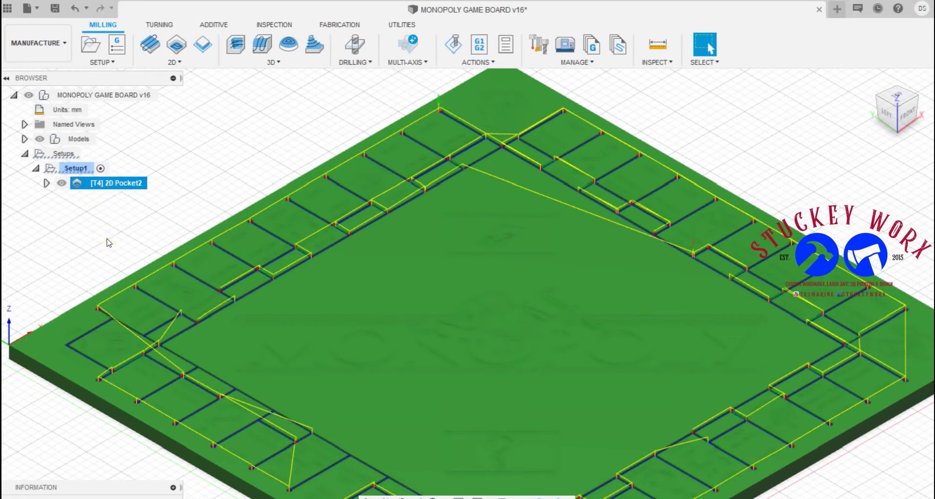
click(114, 216)
click(114, 196)
click(113, 189)
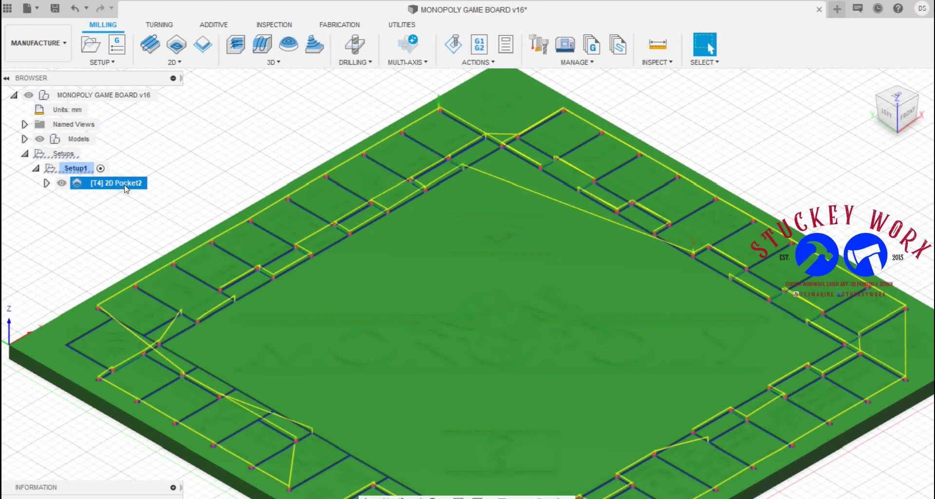
click(110, 215)
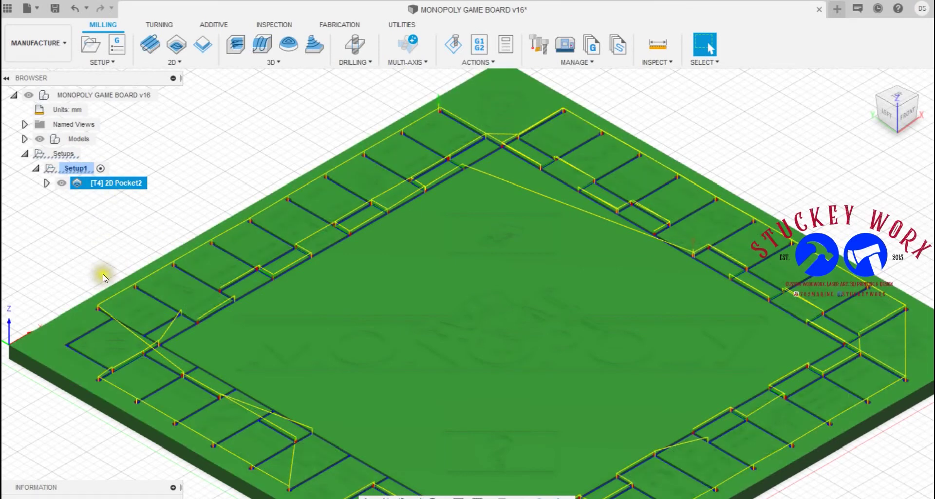
click(110, 186)
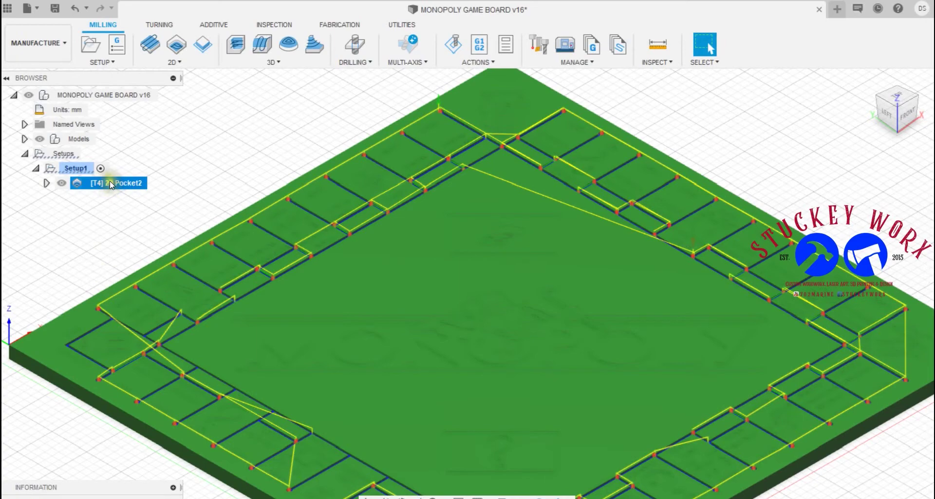
Orbit to see the board from below, then return to a zoomed corner view of the whole board.
click(391, 339)
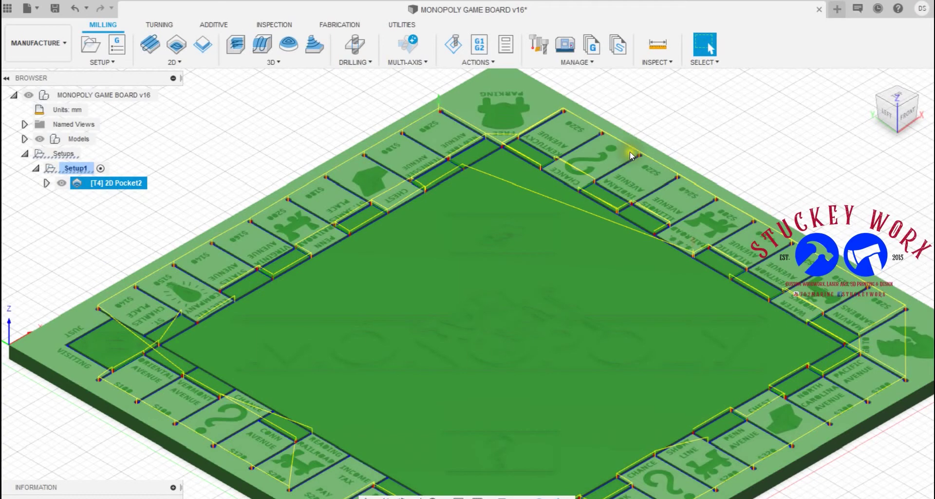
click(924, 75)
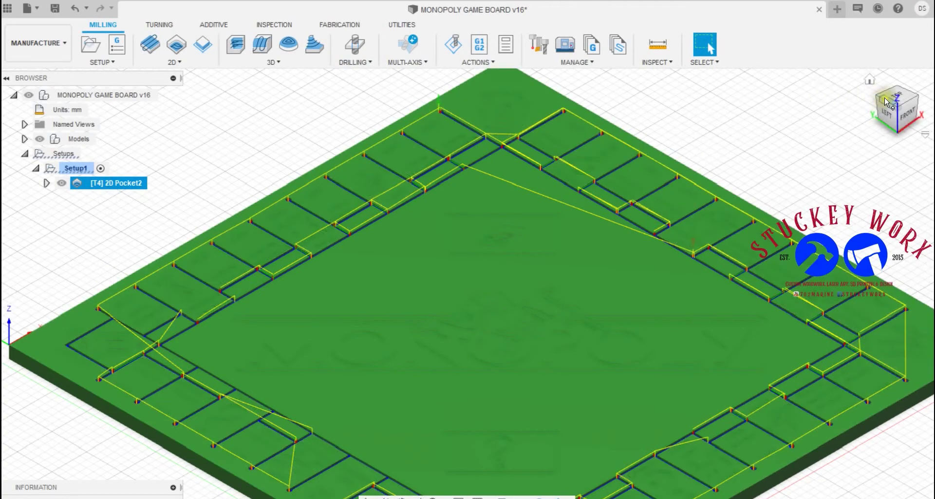
drag(896, 105, 891, 58)
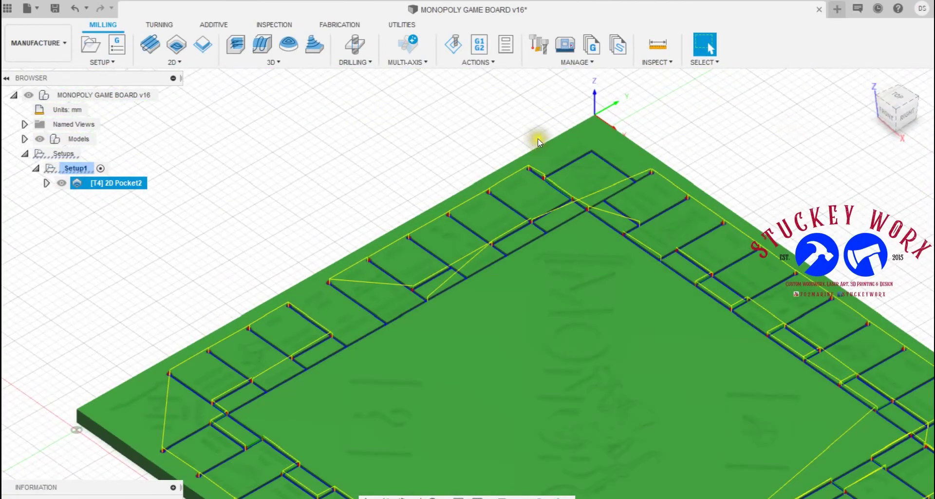
click(879, 93)
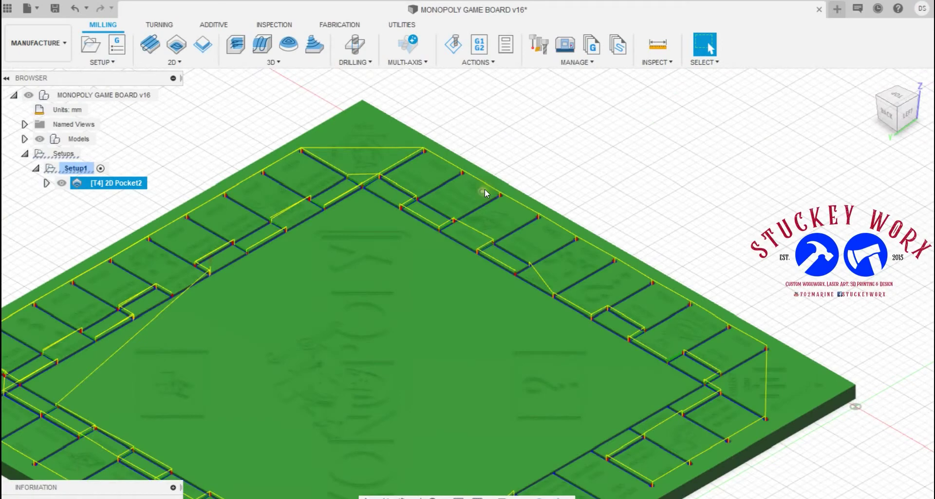
scroll(211, 250, up, 3)
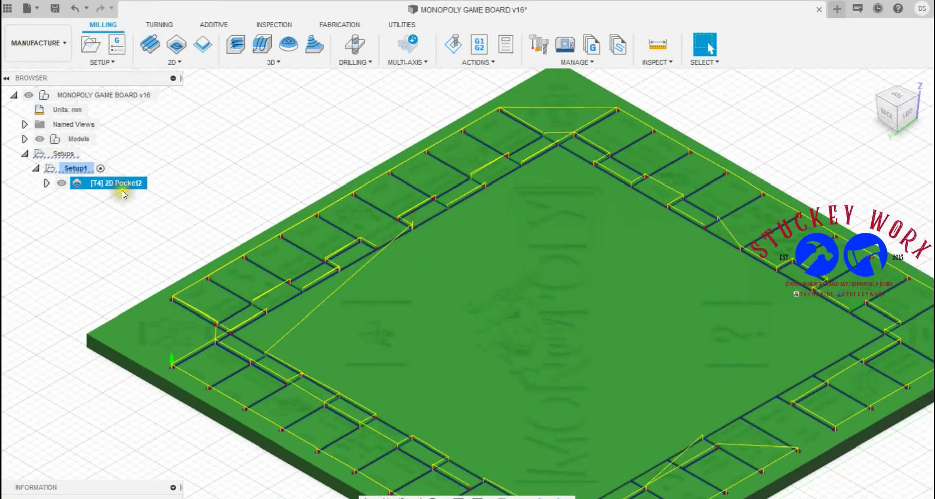
Post-process 2D Pocket2 with the Mach3Mill configuration, program 1001, .tap output.
right_click(110, 186)
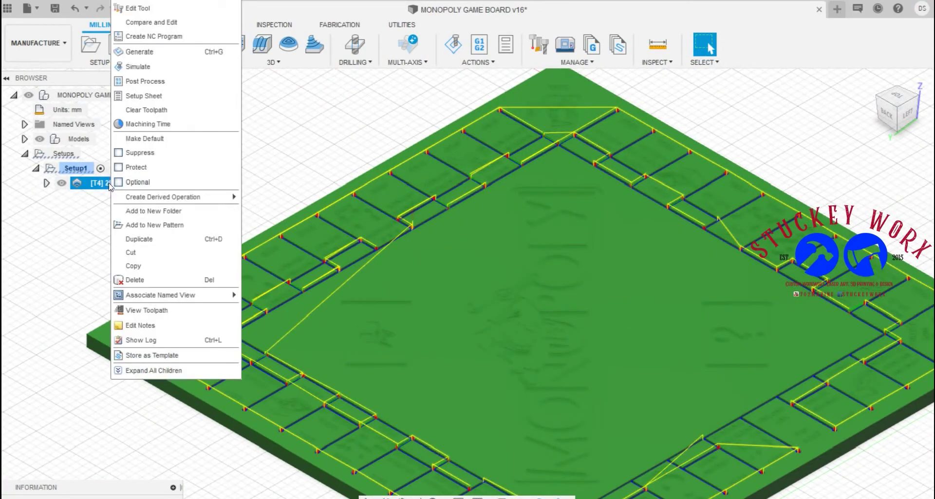
click(136, 81)
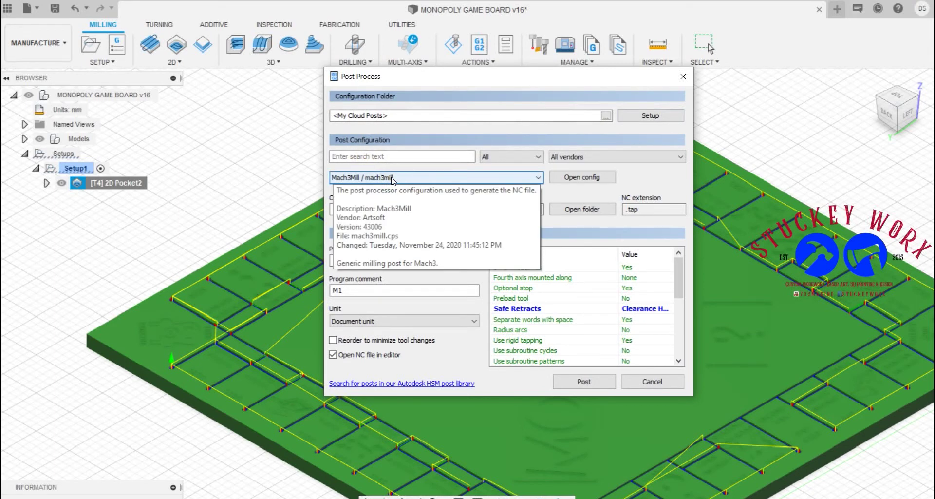
click(534, 178)
click(535, 178)
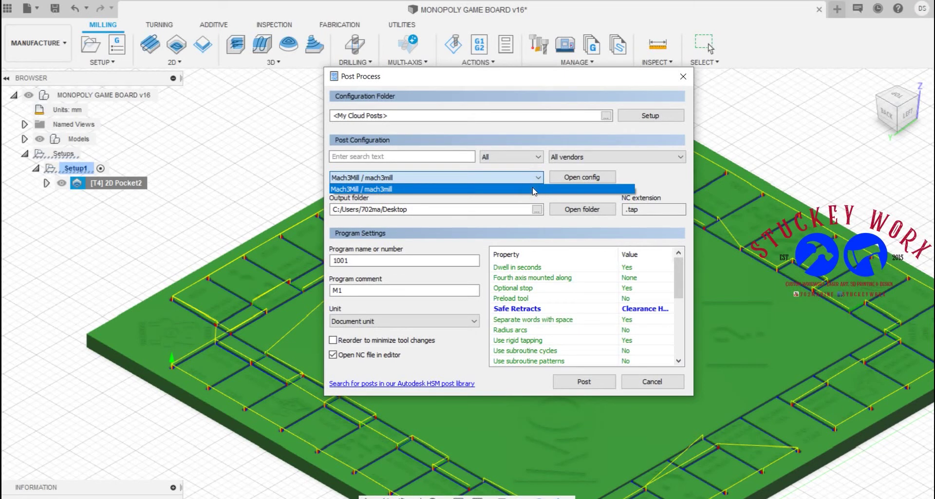
click(533, 188)
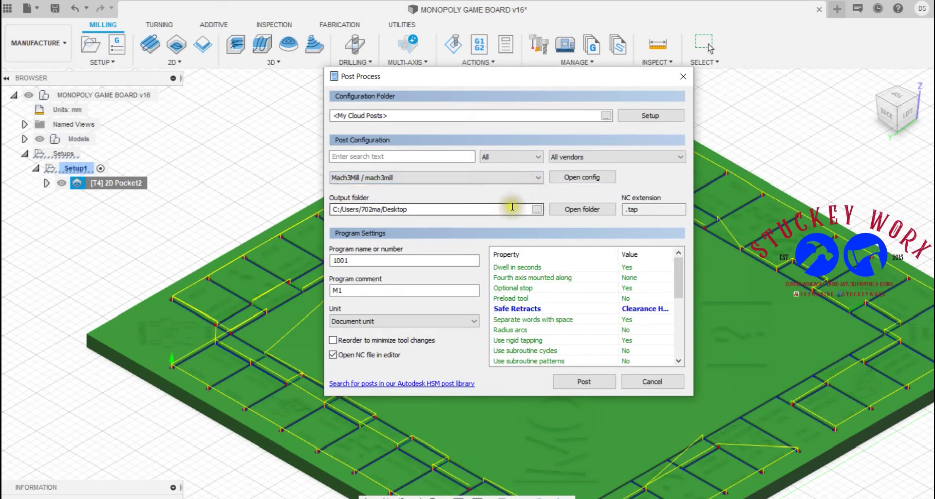
click(534, 210)
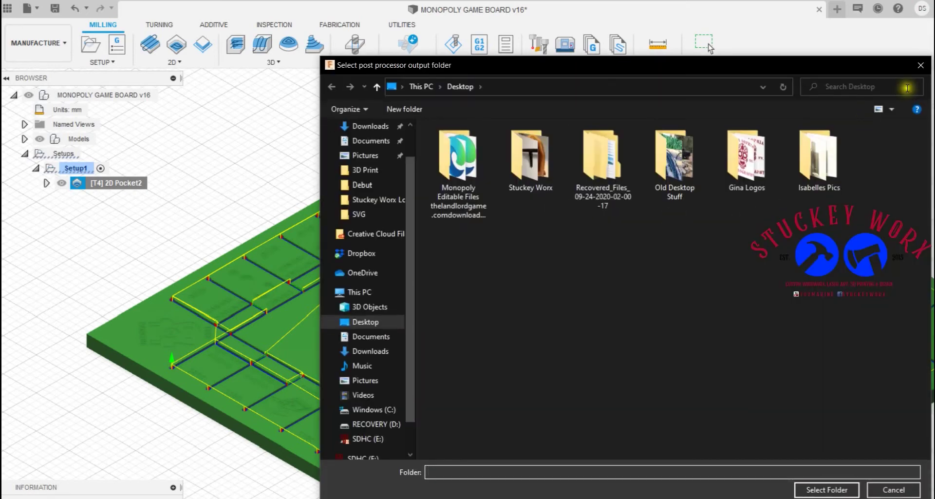
Close the folder chooser, keeping Desktop as the NC output folder.
click(920, 66)
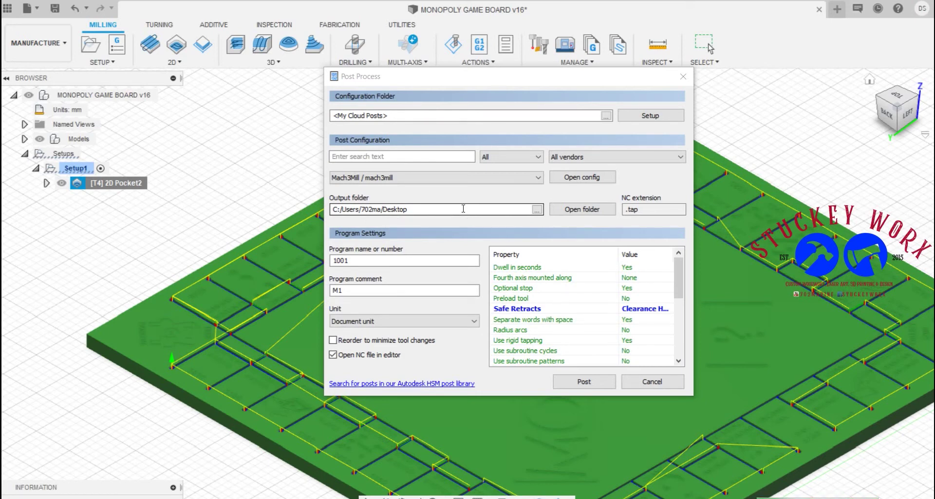
Copy M1 from the Program comment and paste it over 1001 as the Program name.
click(340, 263)
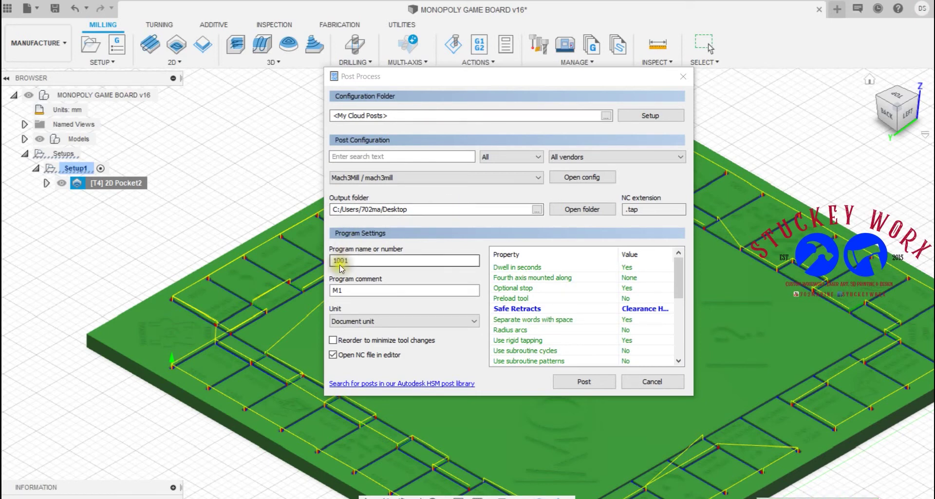
click(340, 289)
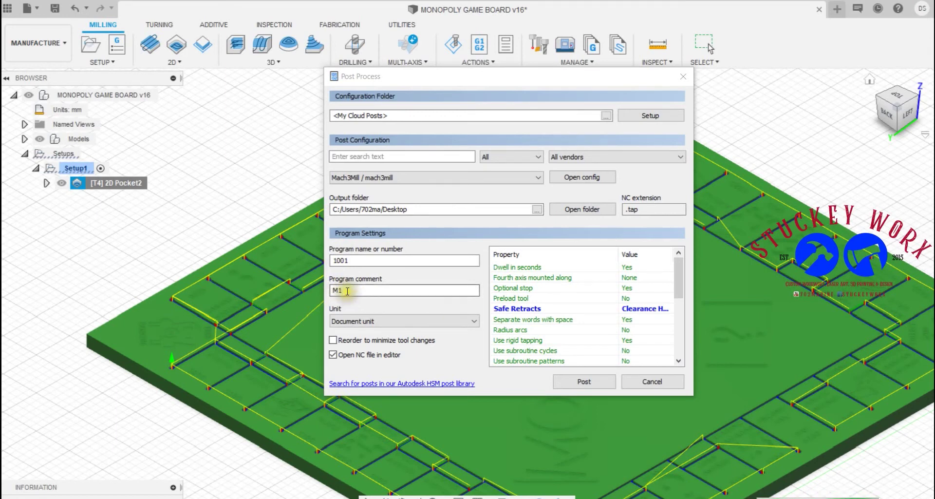
click(325, 292)
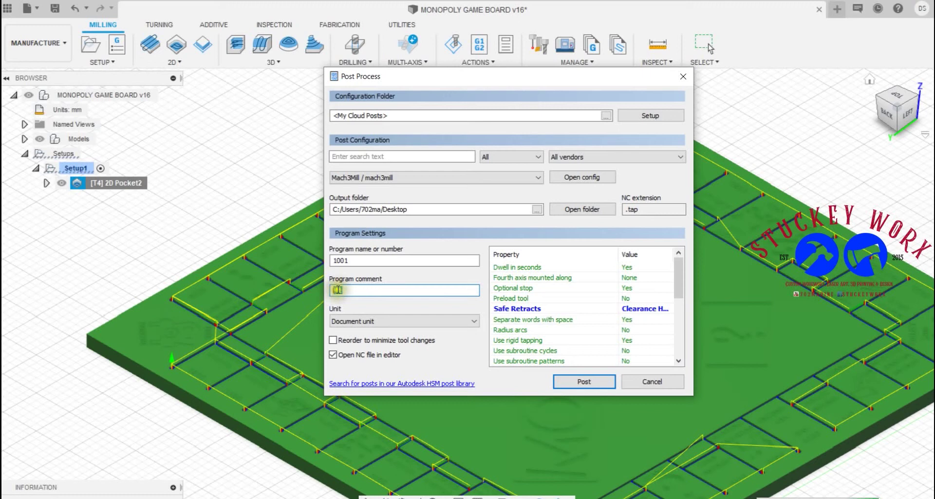
right_click(340, 288)
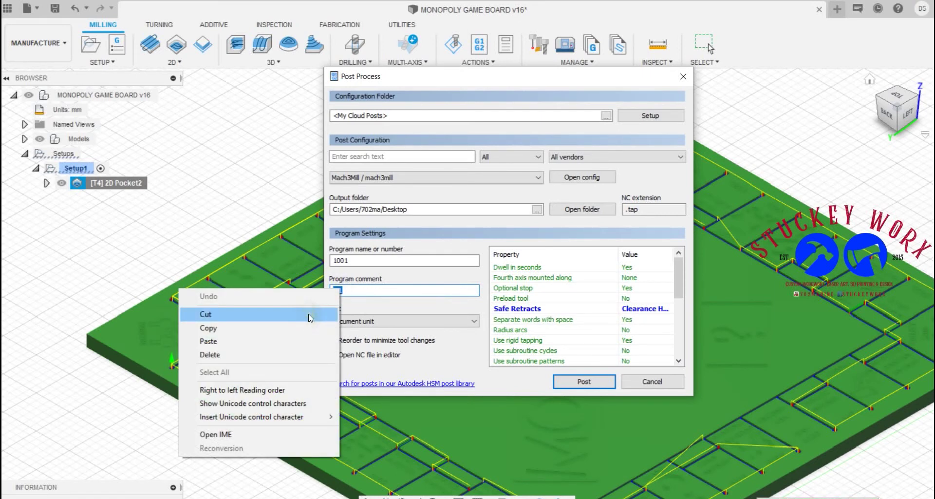
click(306, 327)
double_click(335, 259)
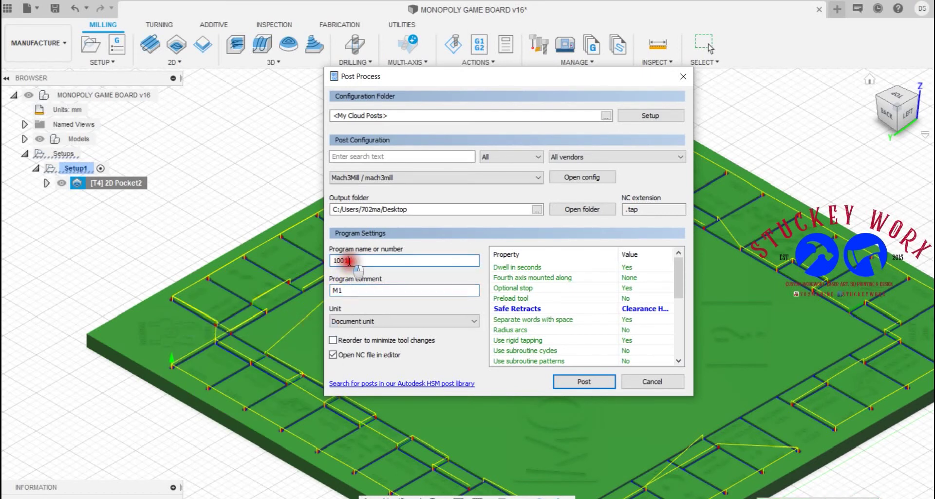
right_click(335, 259)
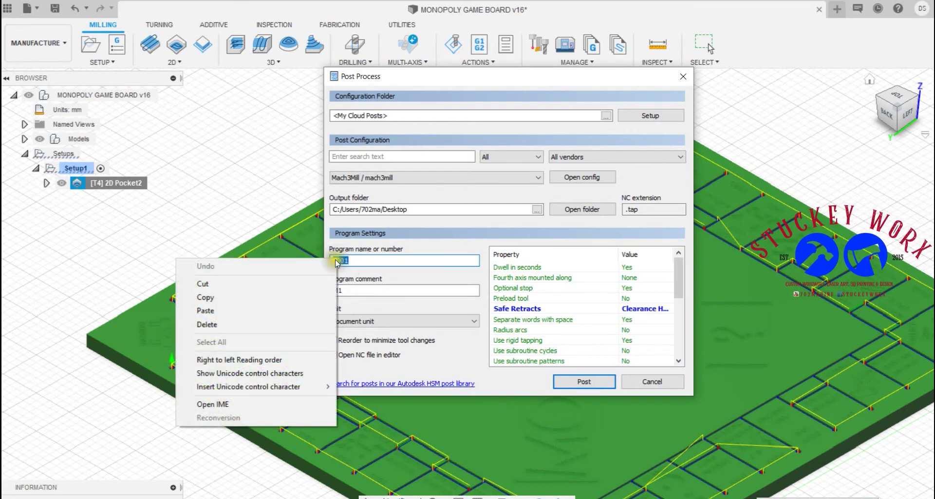
click(289, 312)
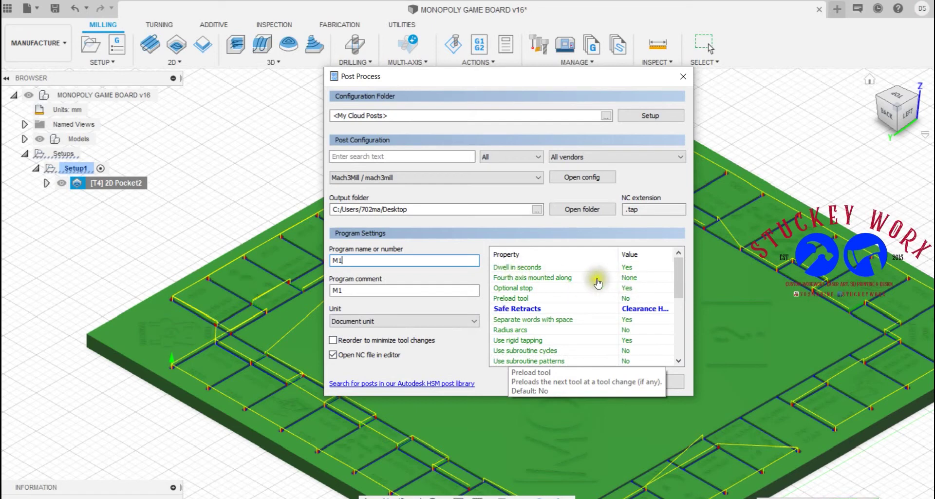
Set Safe Retracts to Clearance Height and cancel the post settings without posting.
scroll(604, 295, down, 5)
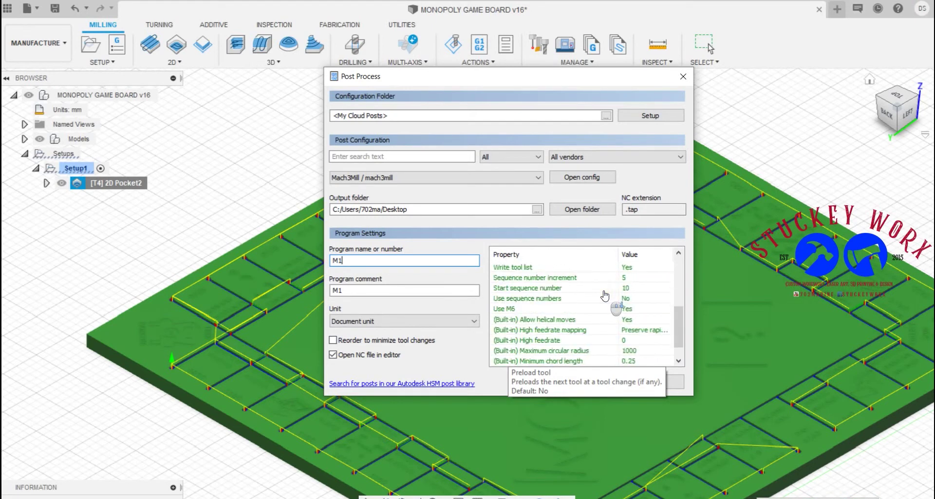
scroll(605, 296, up, 5)
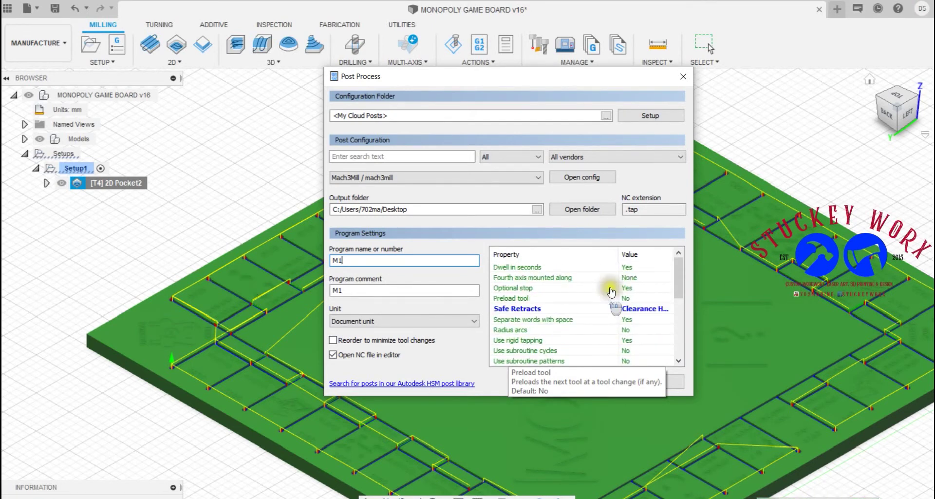
click(631, 310)
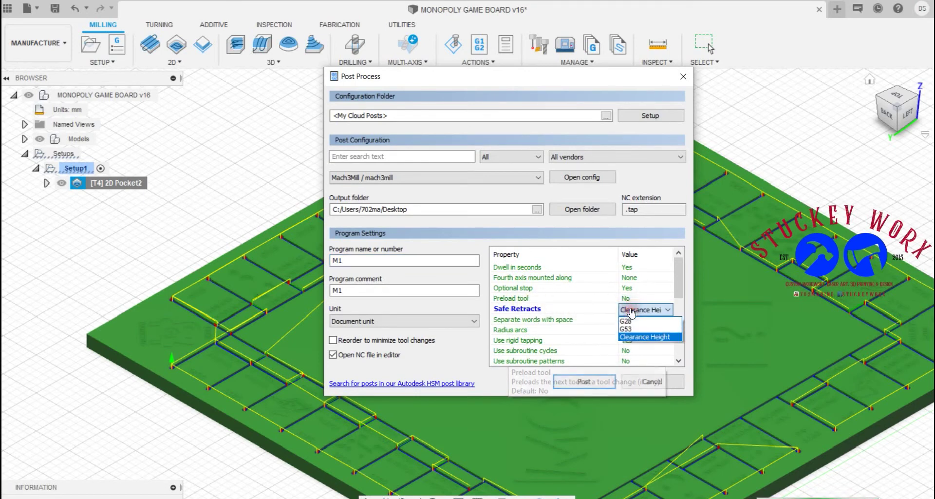
click(646, 337)
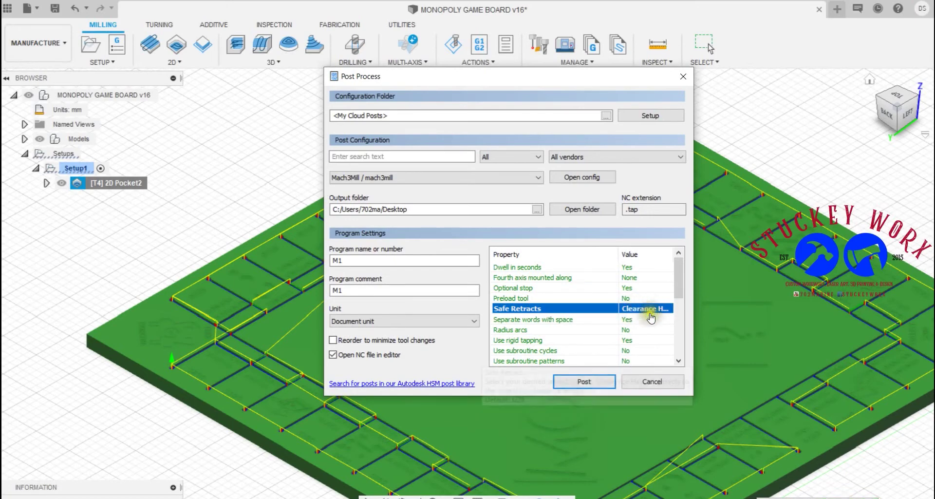
click(642, 380)
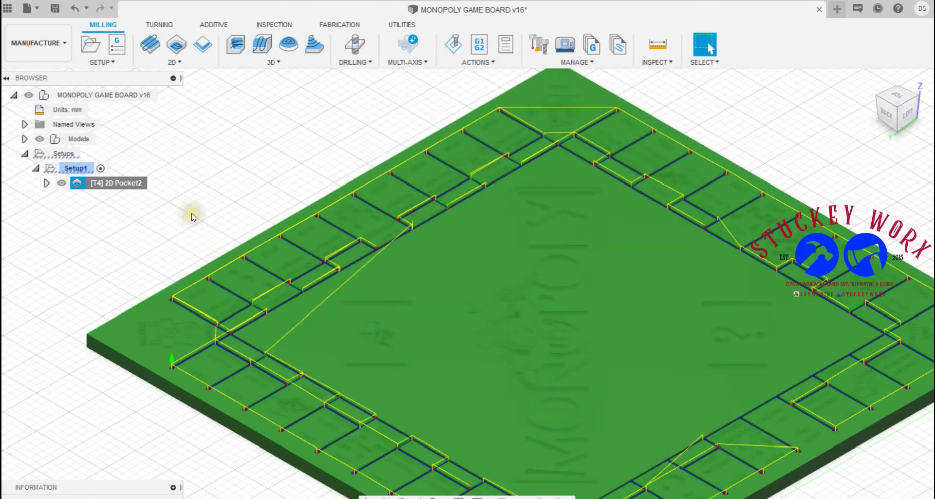
Edit the 2D Pocket2 operation and review its Heights settings.
right_click(104, 185)
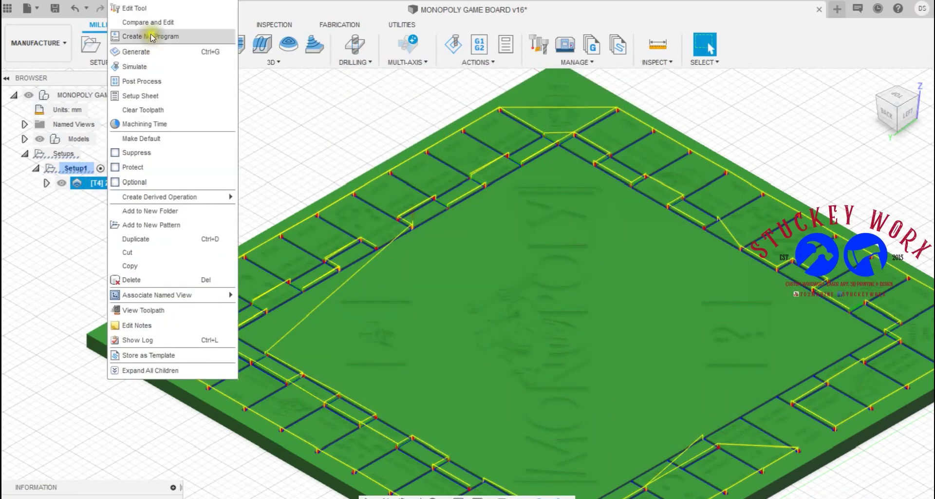
click(151, 6)
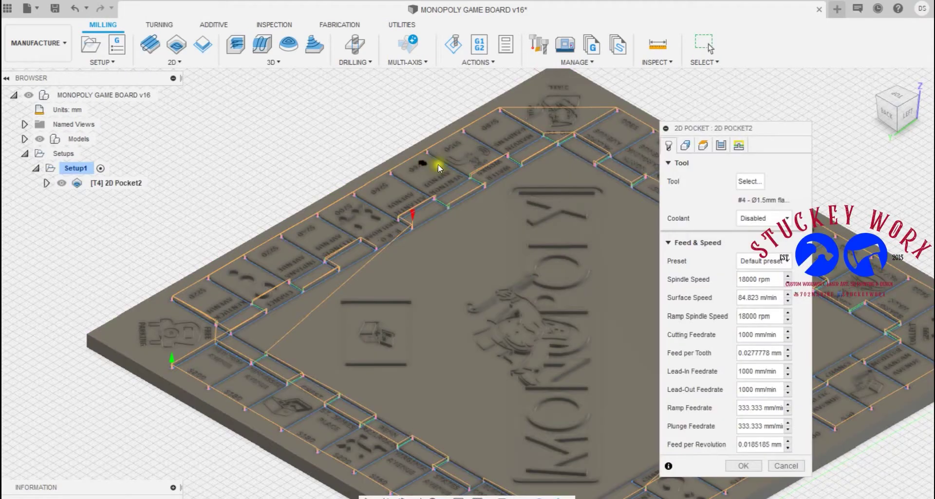
click(703, 145)
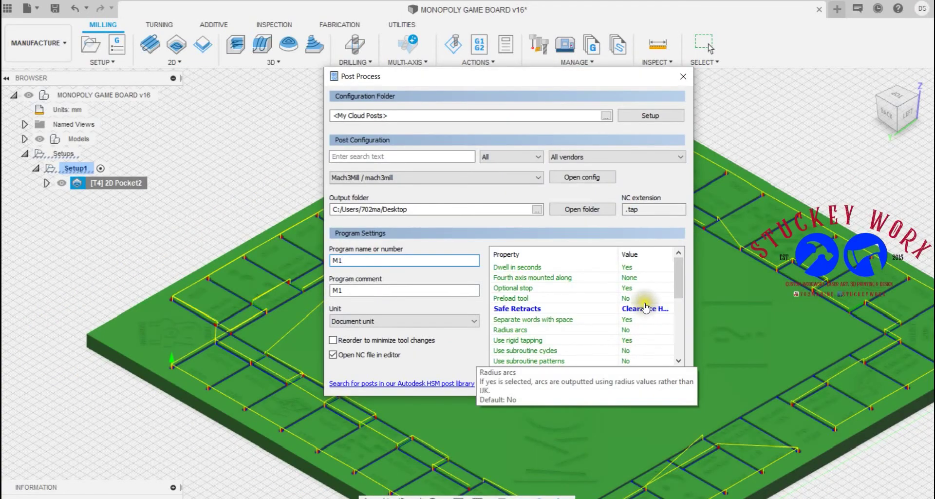
With Clearance Height retracts, post the toolpath as M1 on the Desktop, replacing the existing M1.tap.
click(645, 308)
click(645, 336)
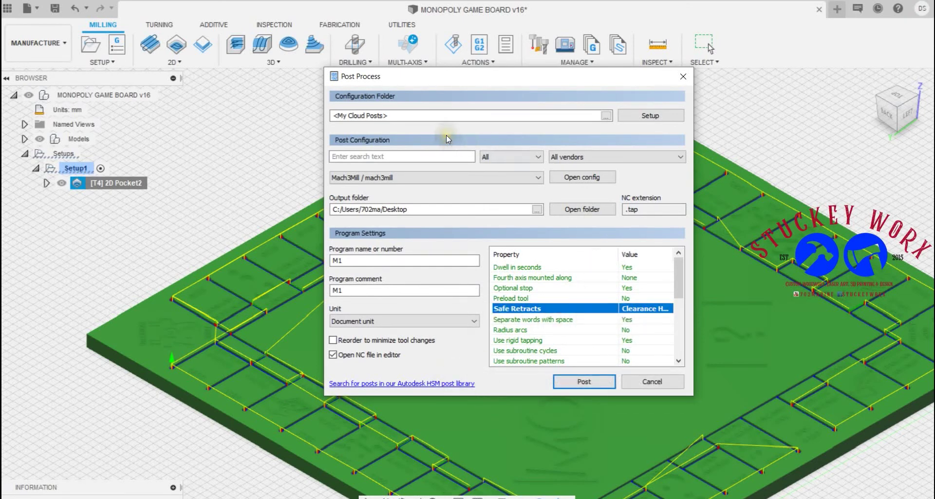
click(587, 381)
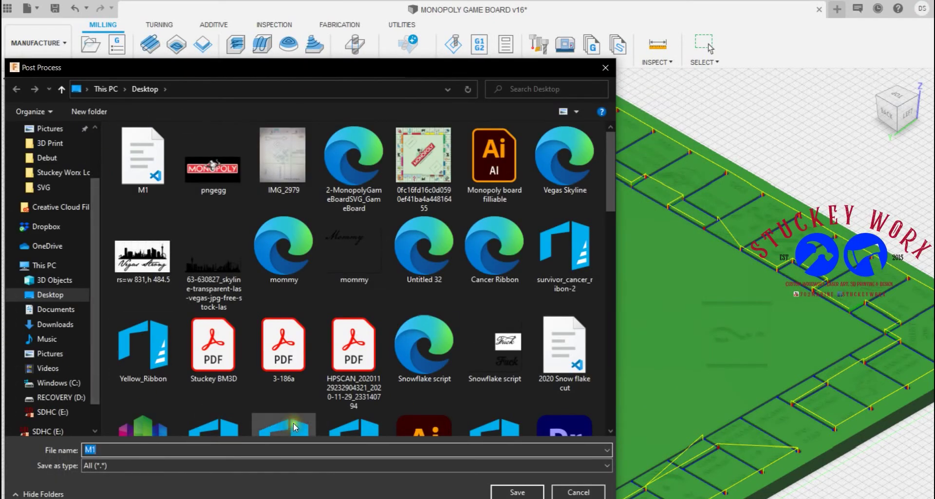
click(511, 492)
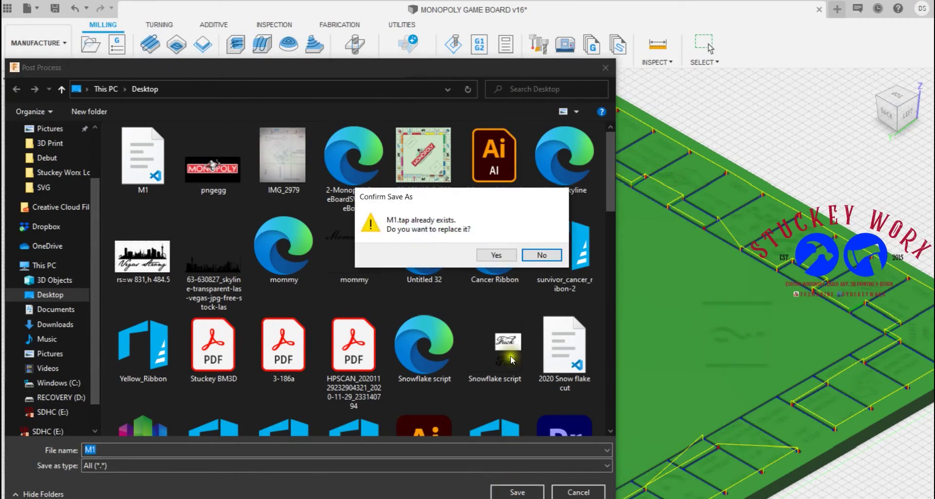
click(481, 251)
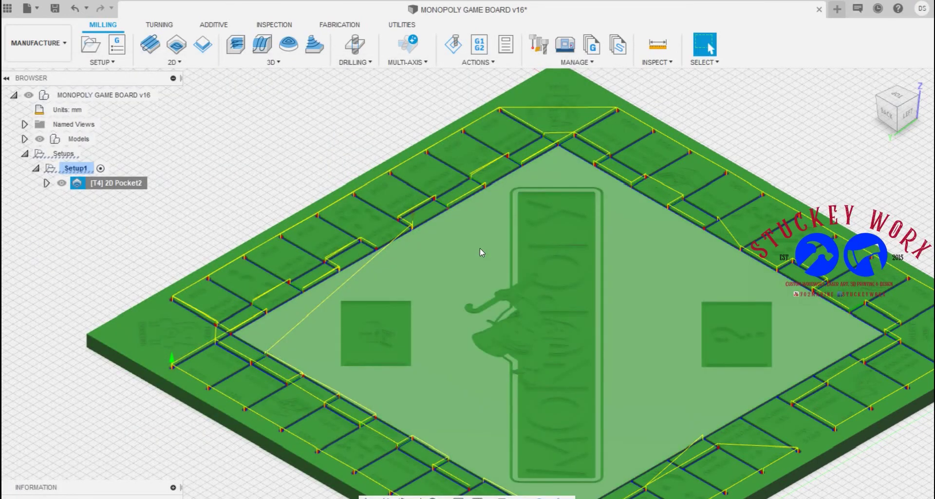
click(653, 336)
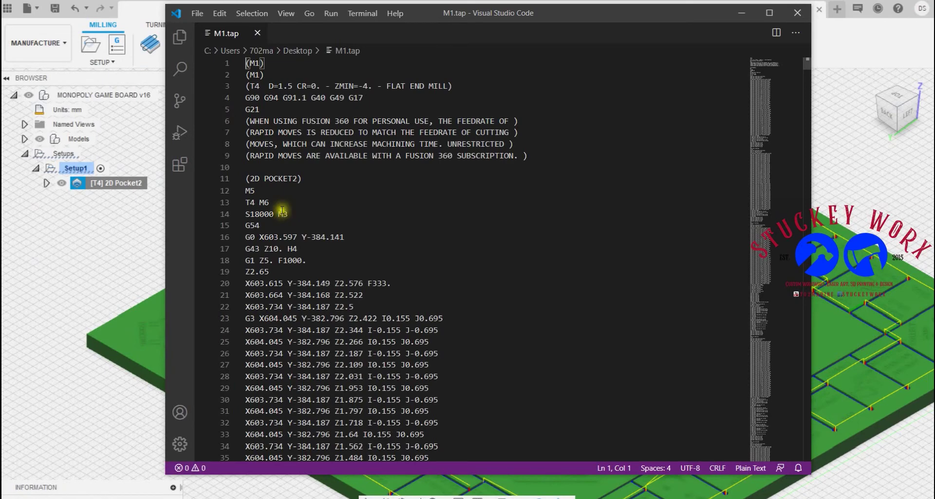
Scroll back to the top of M1.tap and place the cursor after T4 M6 on line 13.
scroll(384, 319, down, 20)
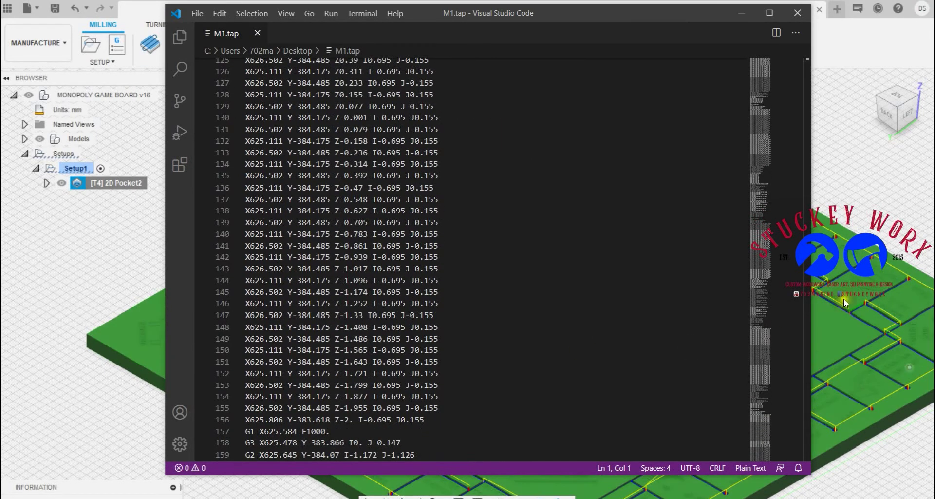
scroll(388, 304, down, 16)
scroll(388, 304, up, 20)
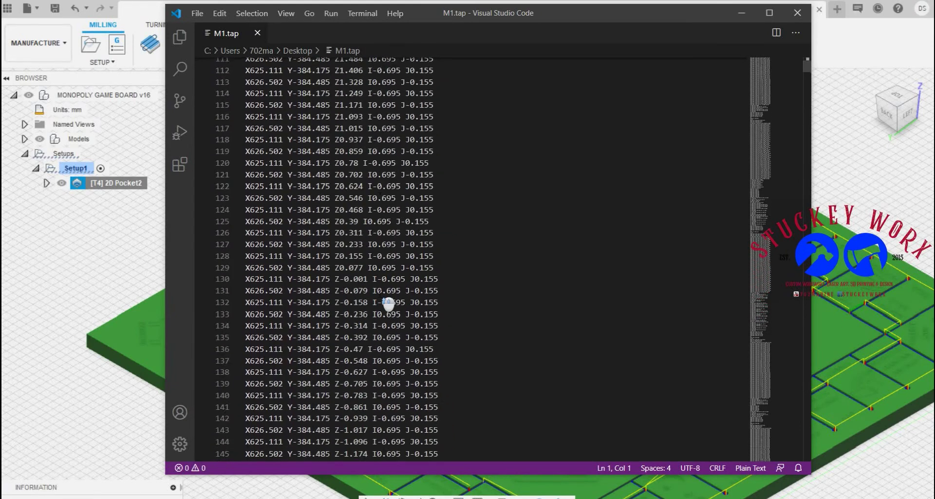
scroll(389, 304, up, 17)
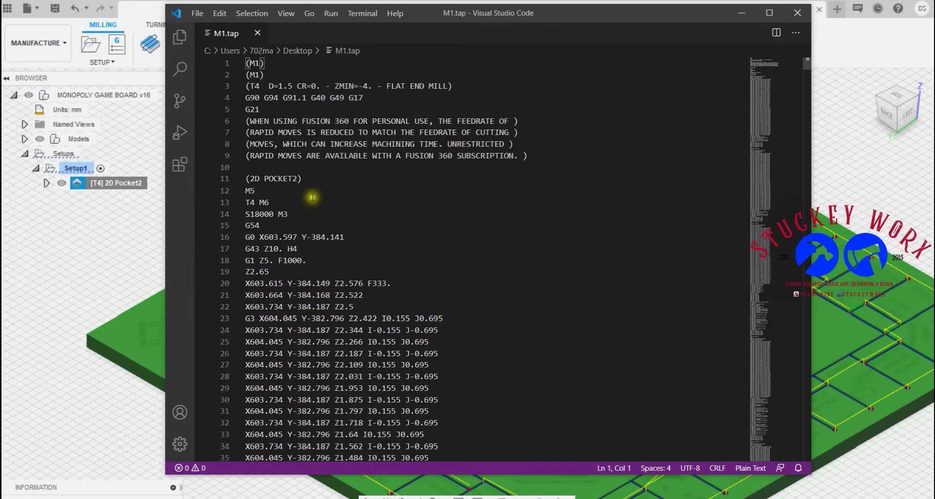
click(274, 200)
Add a new line 14 reading G1 X0 Y0 Z5 right after the T4 M6 tool change.
key(Return)
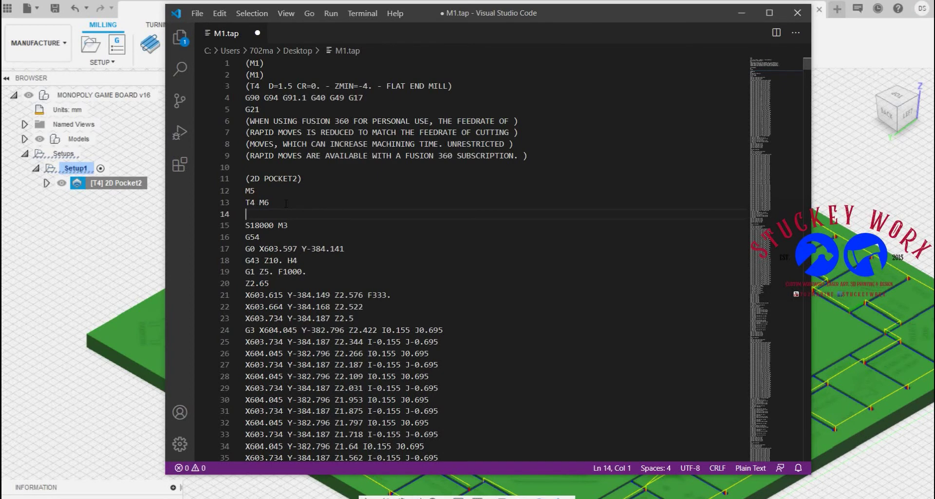
text(G1)
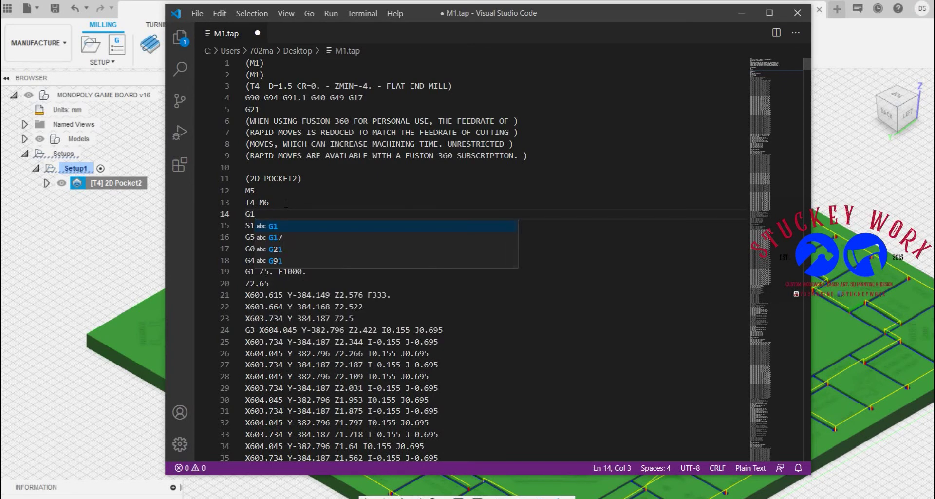
text( X0 Y)
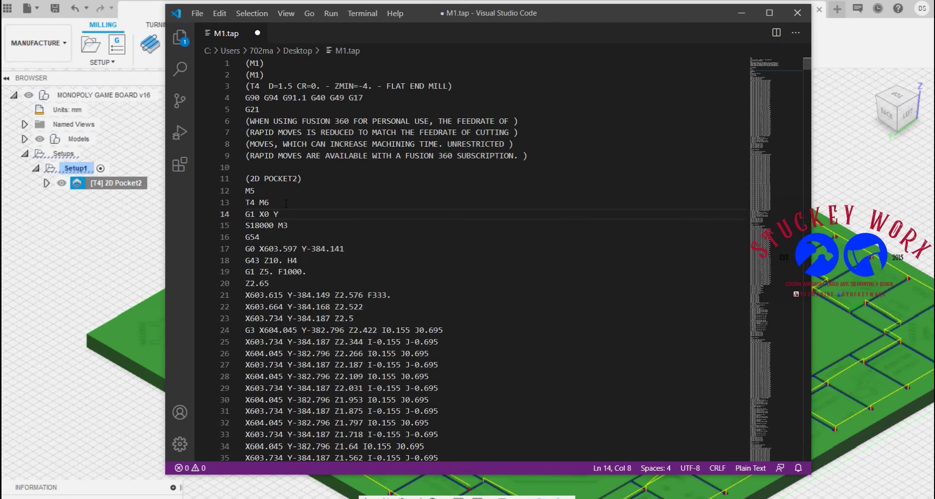
text(0 Z5)
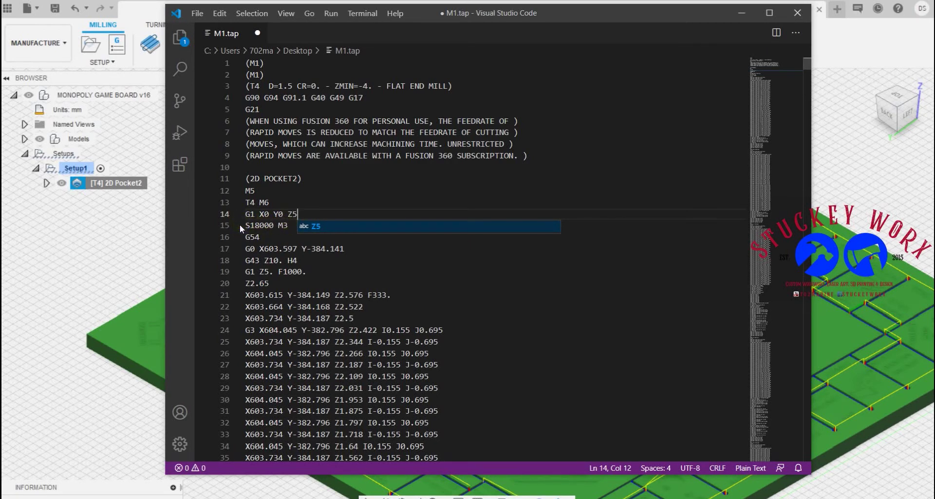
click(286, 225)
drag(287, 225, 235, 221)
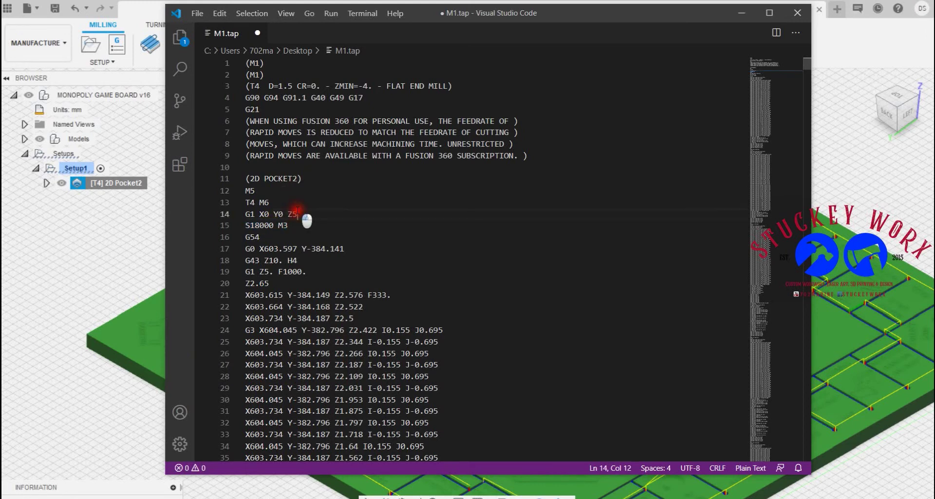
drag(297, 213, 246, 214)
key(ctrl+c)
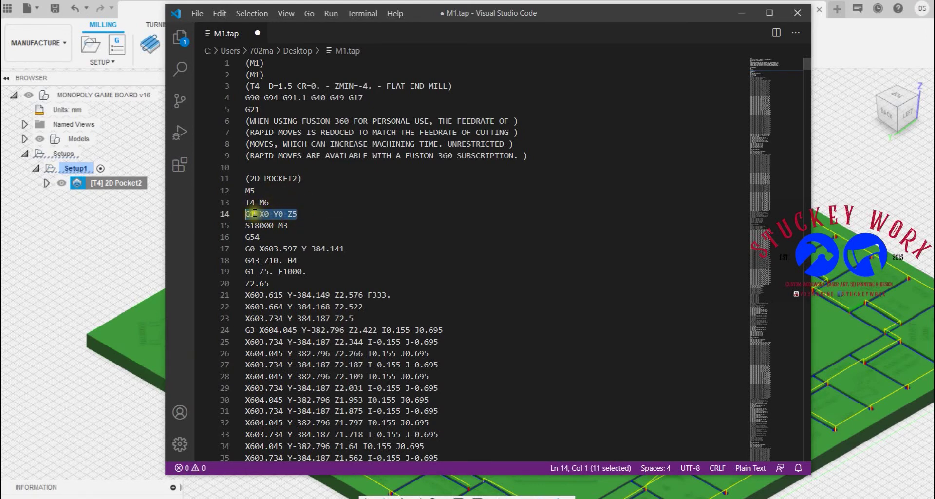
click(301, 215)
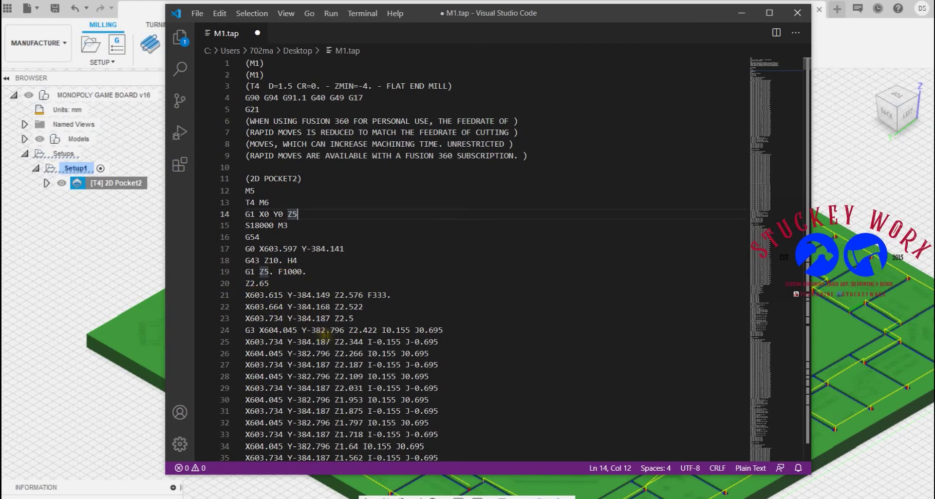
key(ctrl+space)
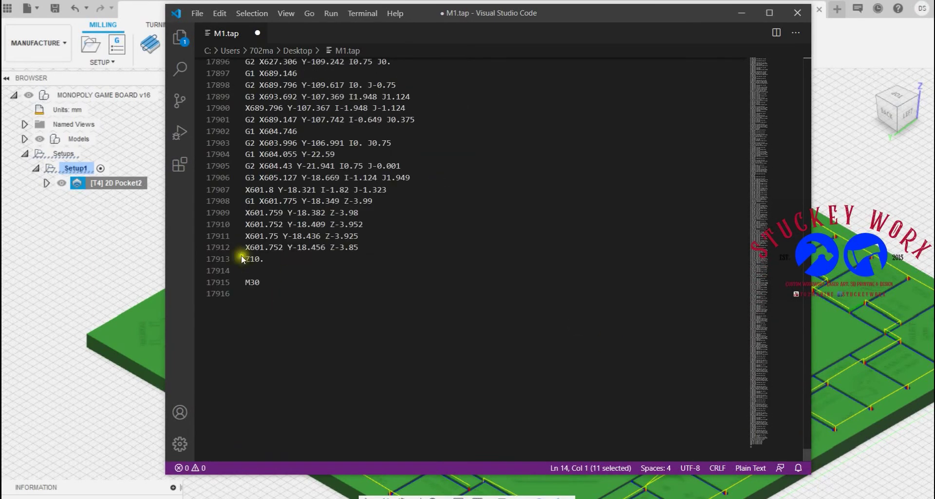
Bring up the editing menu on the blank line between Z10. and M30 at the program's end.
right_click(251, 271)
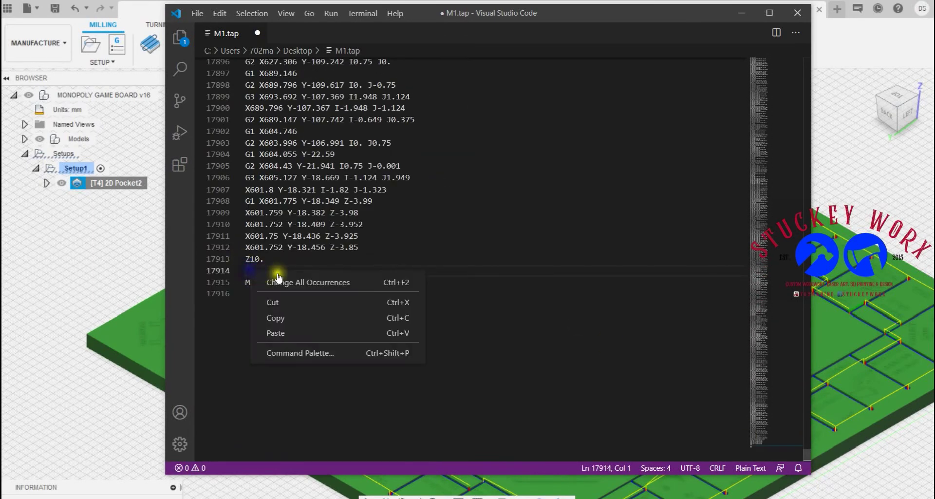
Paste G1 X0 Y0 Z5 onto the blank line before M30.
click(280, 327)
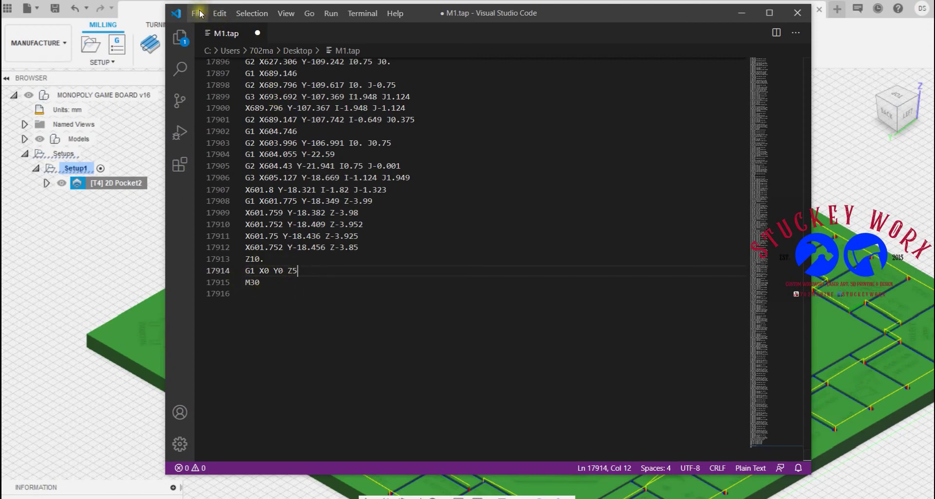
scroll(492, 194, up, 1)
scroll(497, 200, up, 20)
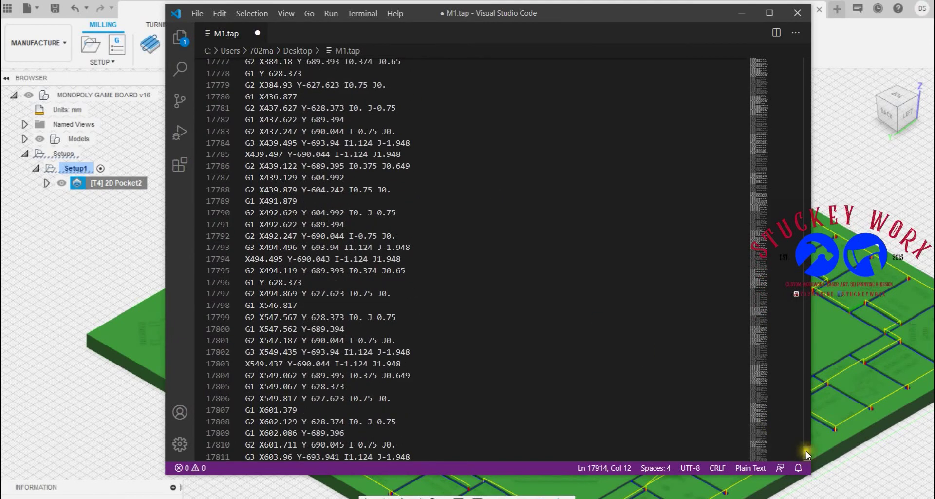
drag(806, 450, 796, 24)
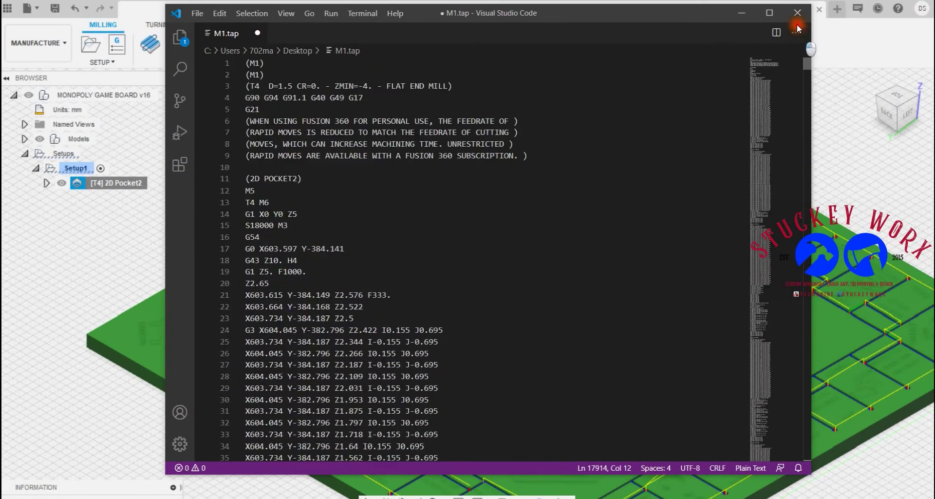
Save M1.tap and close Visual Studio Code to return to Fusion 360.
click(198, 14)
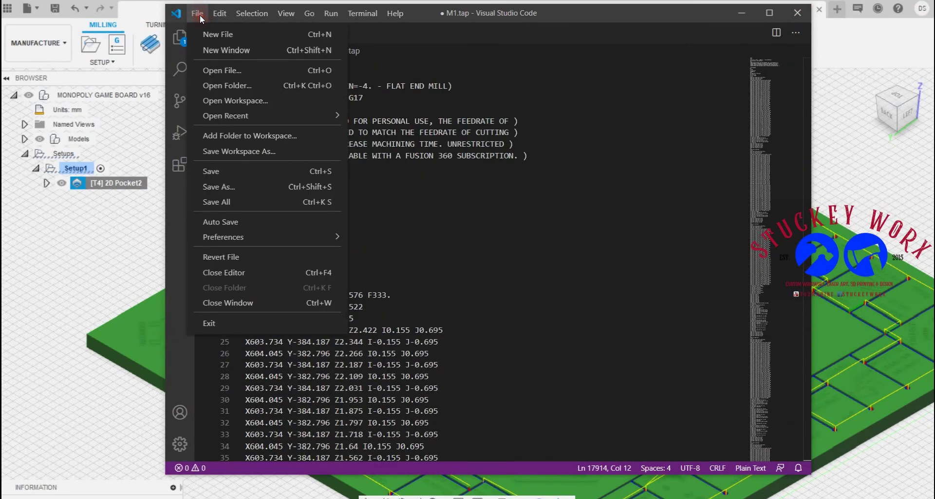
click(217, 172)
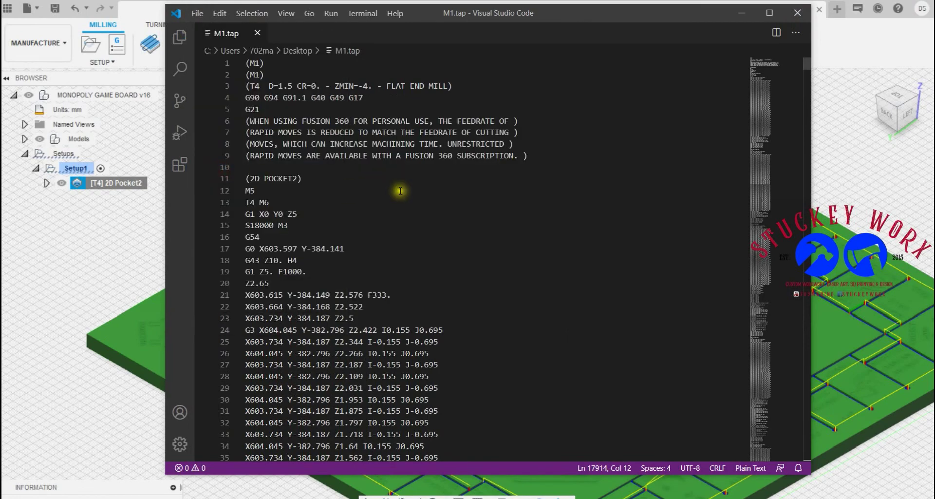
click(197, 15)
click(779, 11)
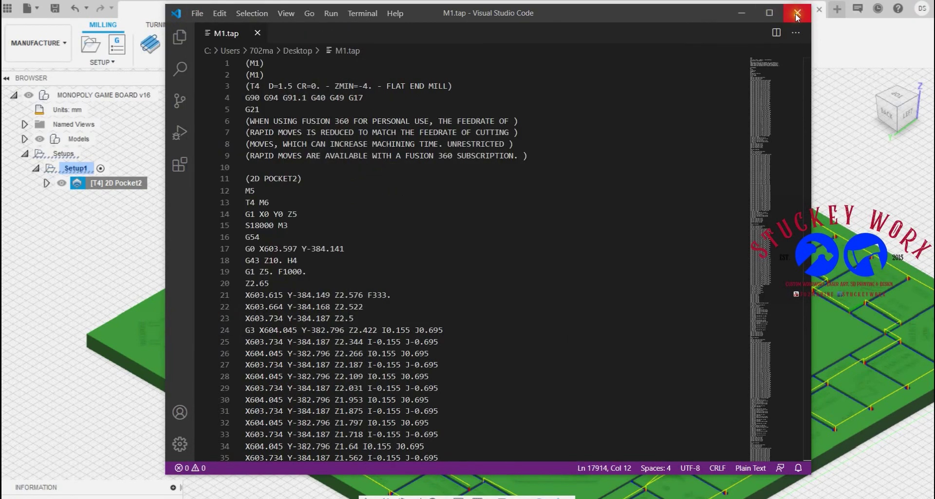
click(796, 13)
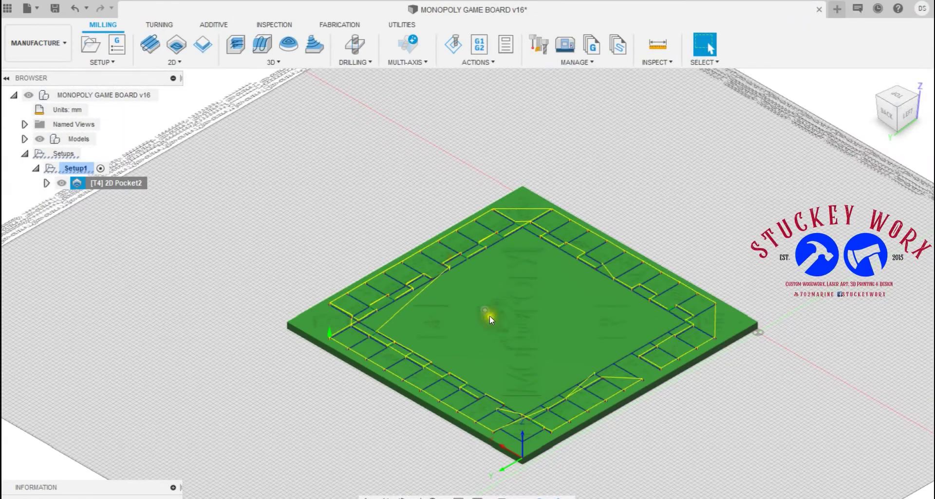
scroll(605, 451, up, 4)
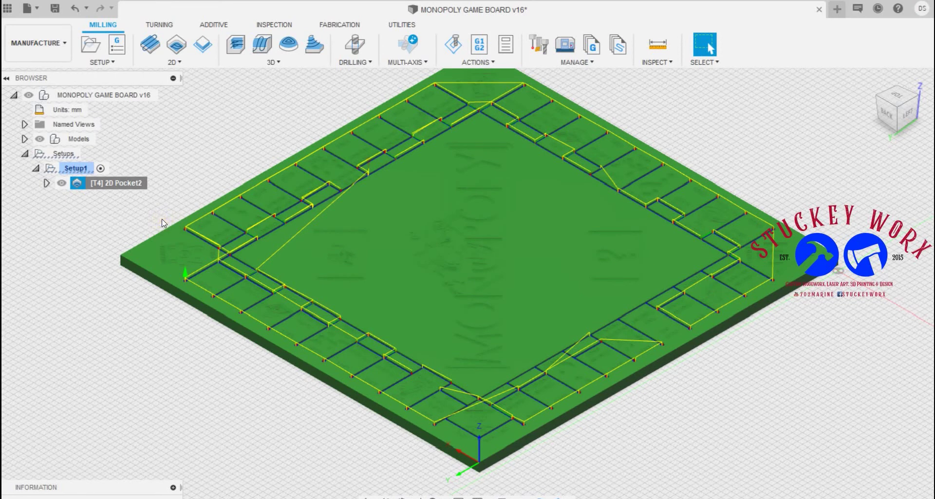
scroll(168, 242, up, 5)
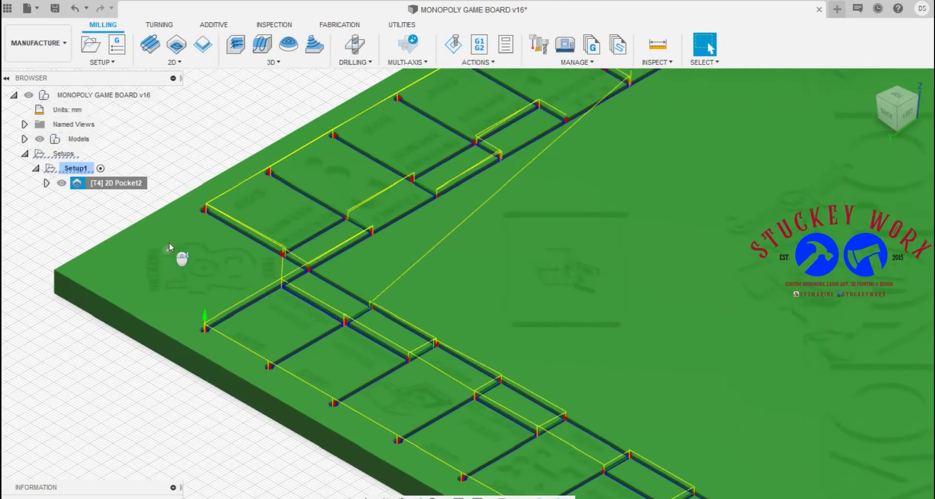
scroll(168, 241, down, 5)
click(884, 100)
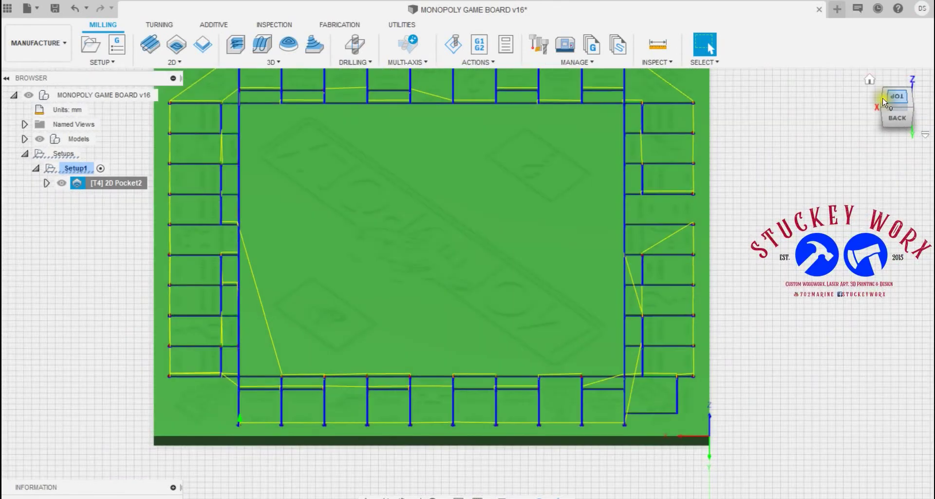
click(884, 99)
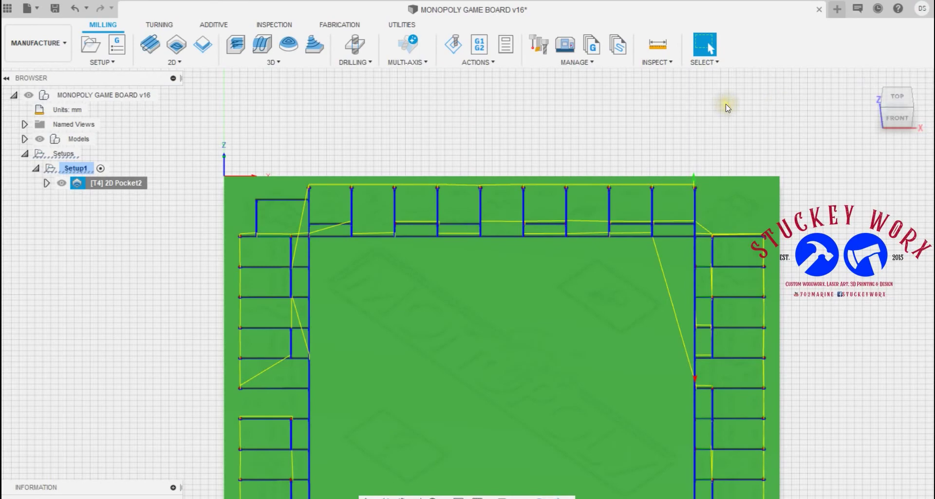
scroll(726, 104, down, 2)
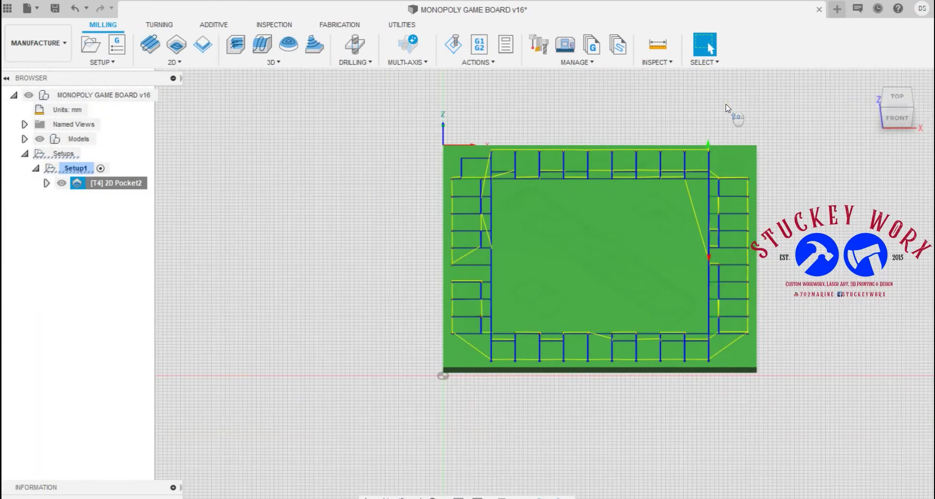
click(882, 103)
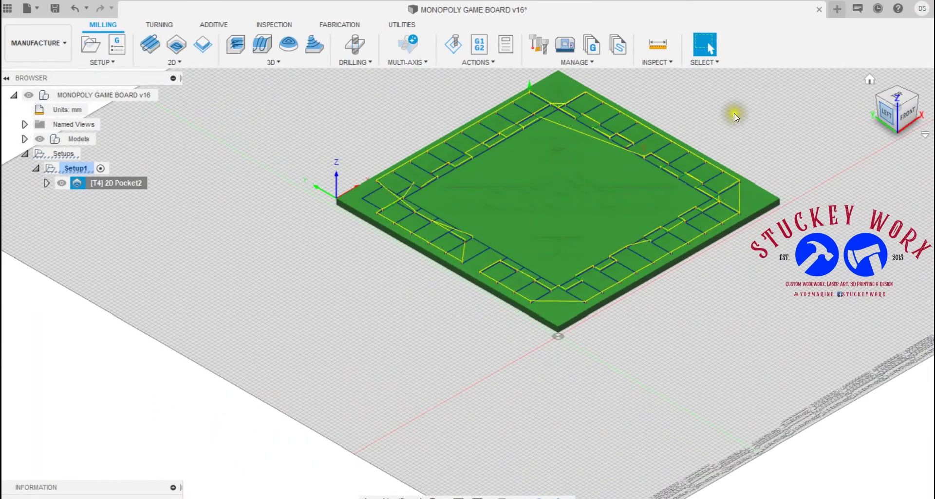
scroll(623, 100, up, 3)
scroll(624, 100, up, 3)
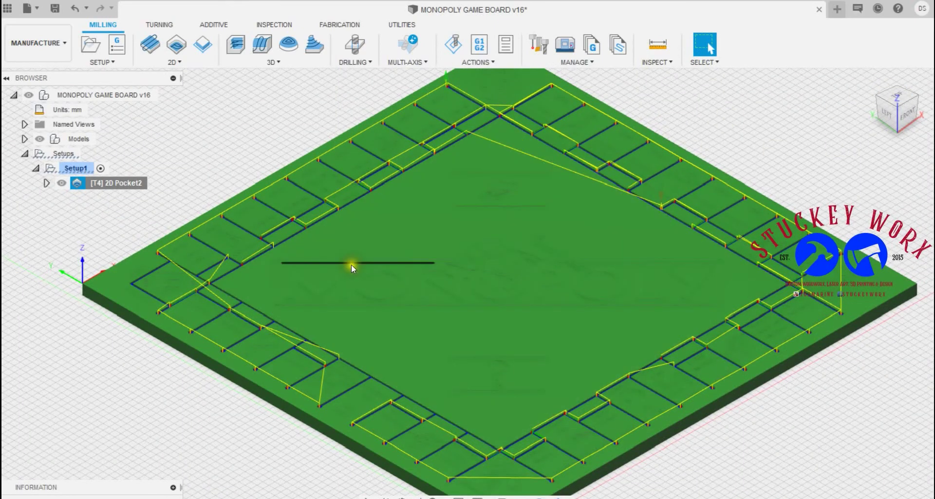
scroll(340, 267, up, 3)
scroll(340, 267, down, 3)
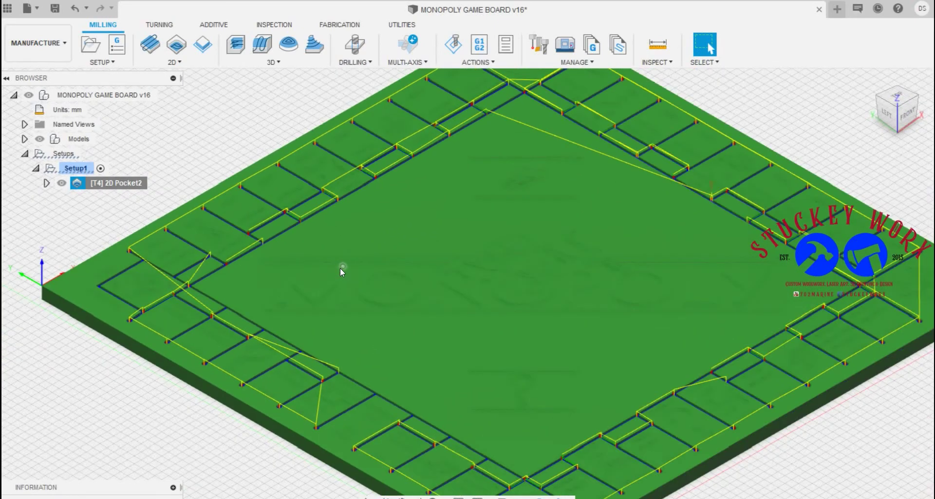
drag(340, 268, 368, 290)
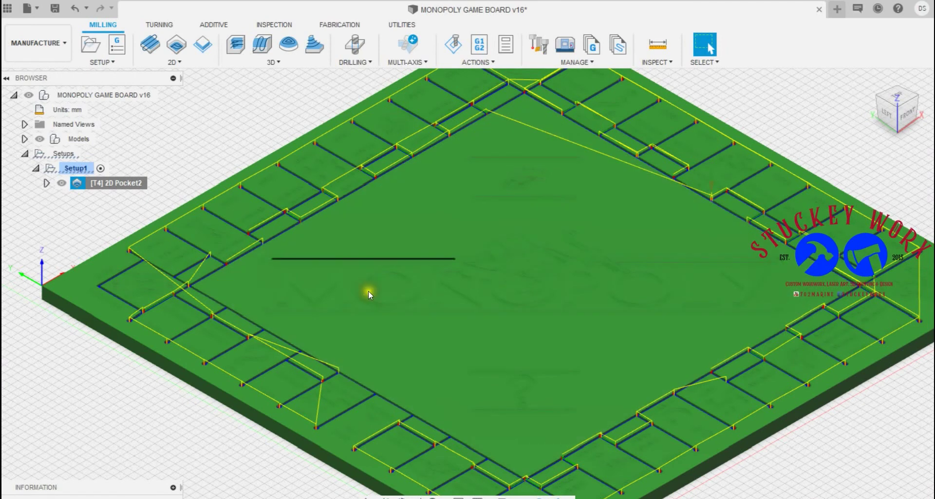